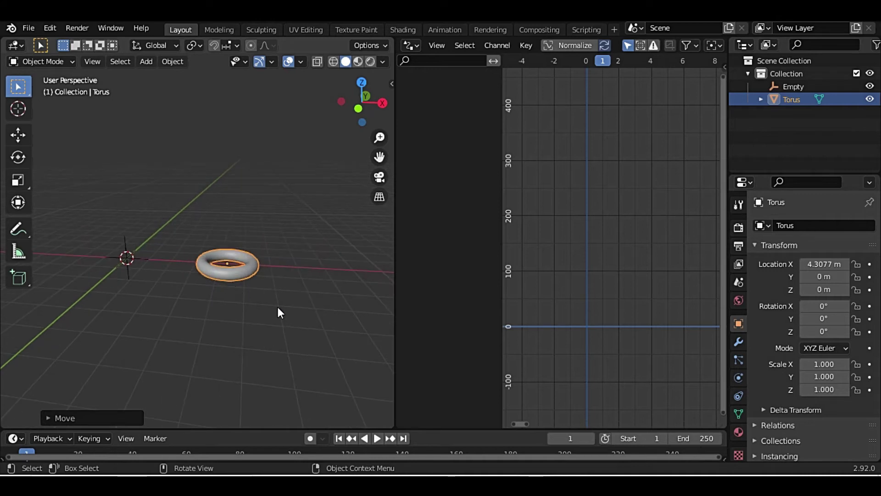
Add a torus Rotation Y driver using the Empty's Y Location, then select the Empty.
key("n")
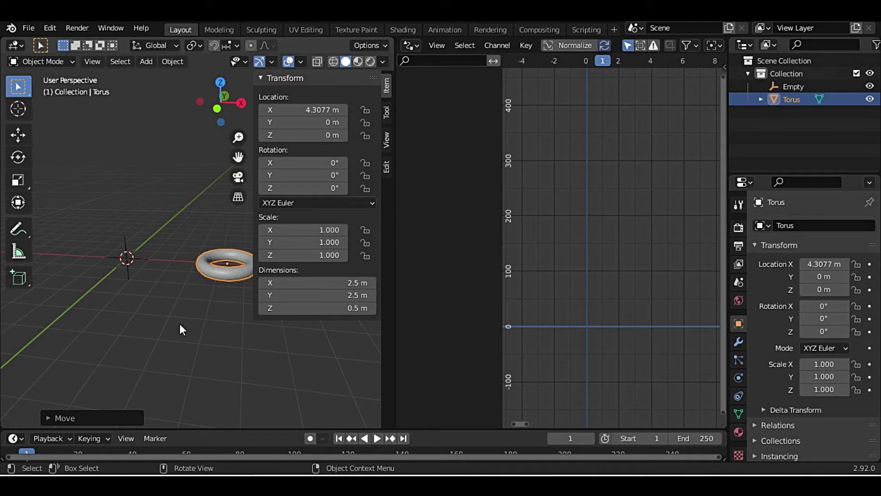
right_click(298, 178)
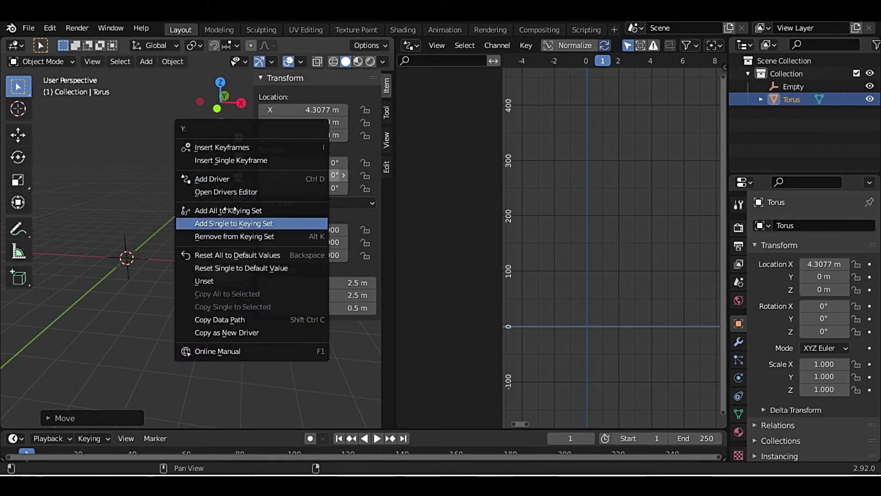
left_click(235, 179)
left_click(247, 326)
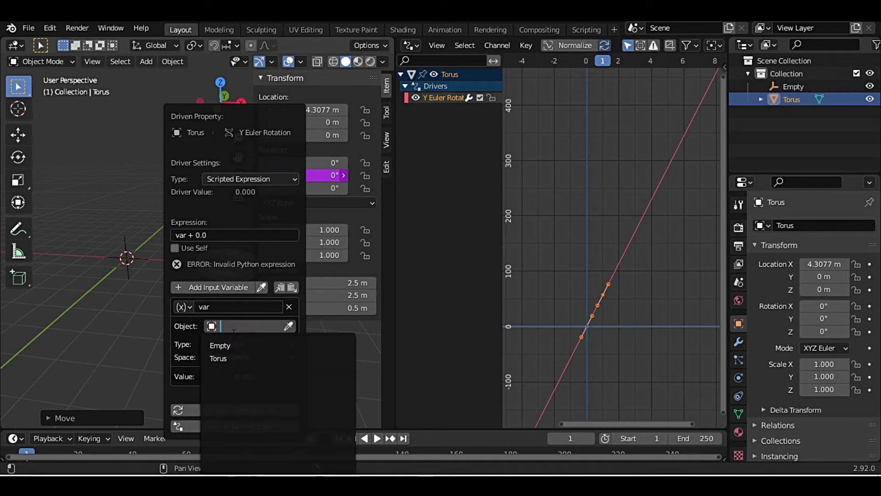
left_click(229, 344)
left_click(235, 333)
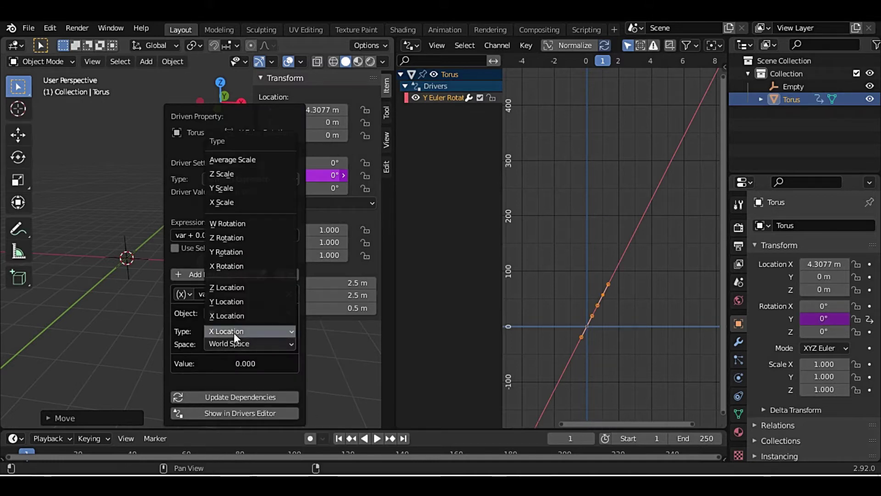
left_click(232, 302)
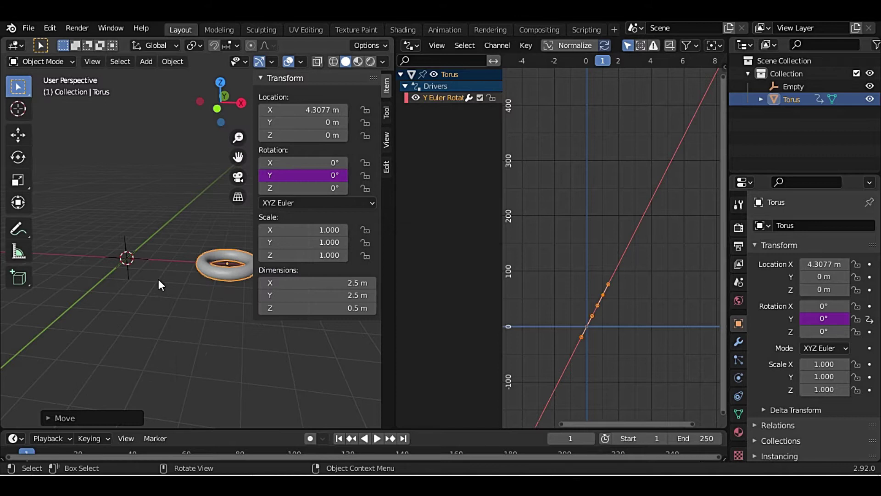
key("n")
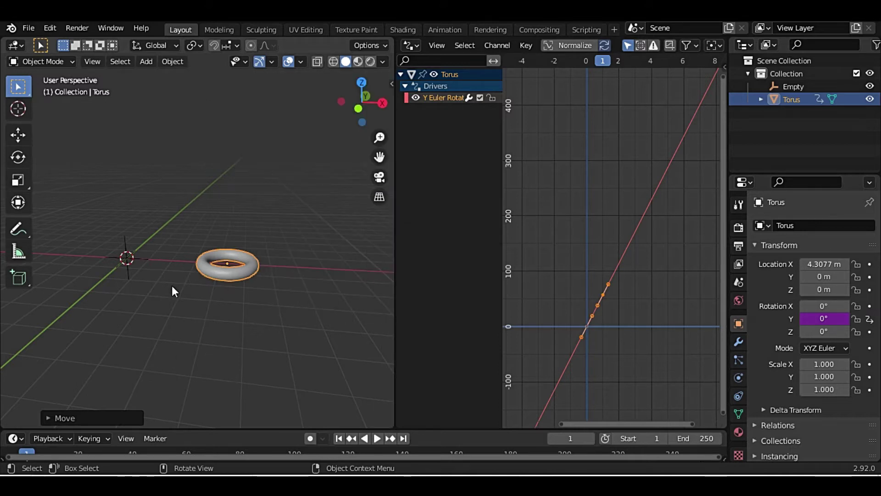
left_click(127, 266)
Test the driver by moving the Empty along Y, then cancel the move.
key("g")
key("y")
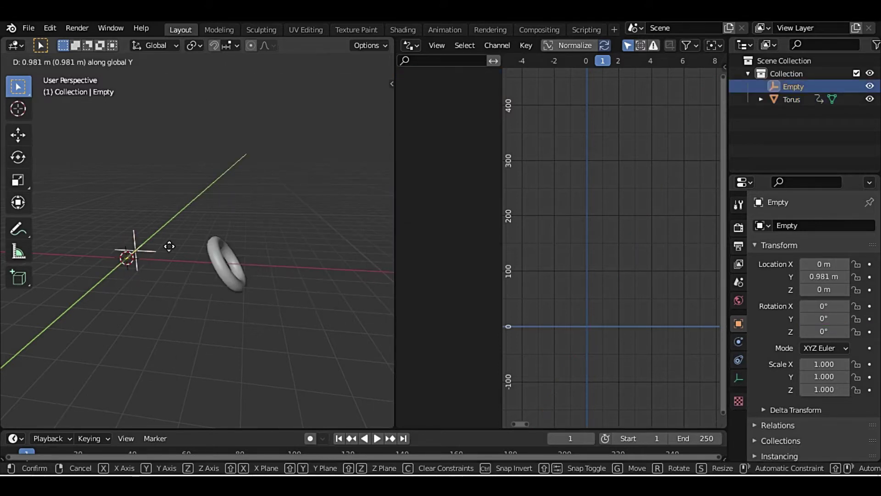
key("Escape")
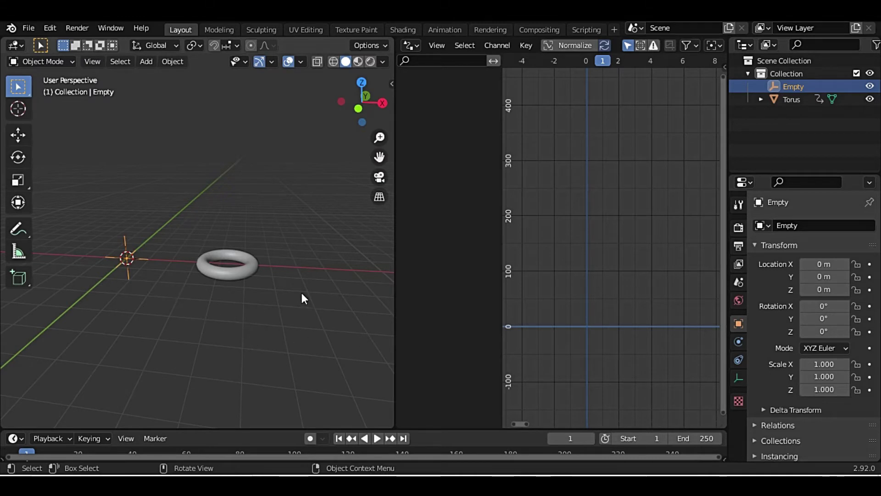
Add a driver to the torus's Rotation X with the Empty as its object.
key("n")
left_click(230, 275)
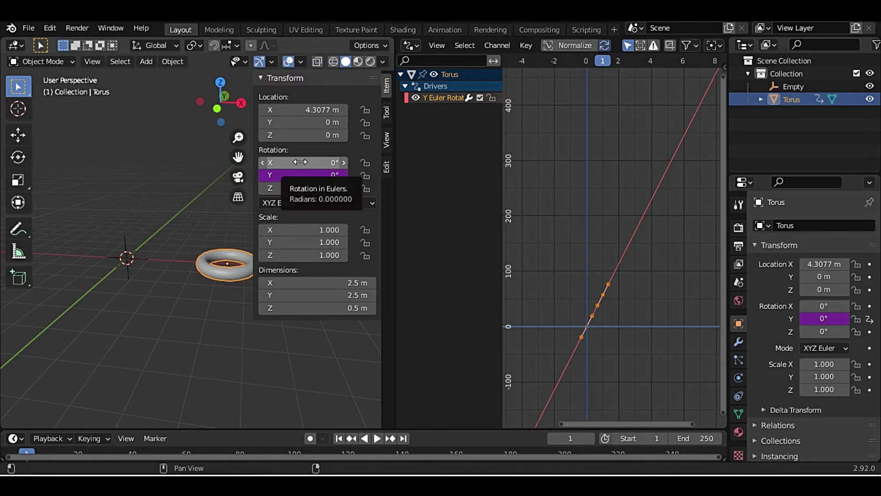
right_click(298, 173)
left_click(240, 162)
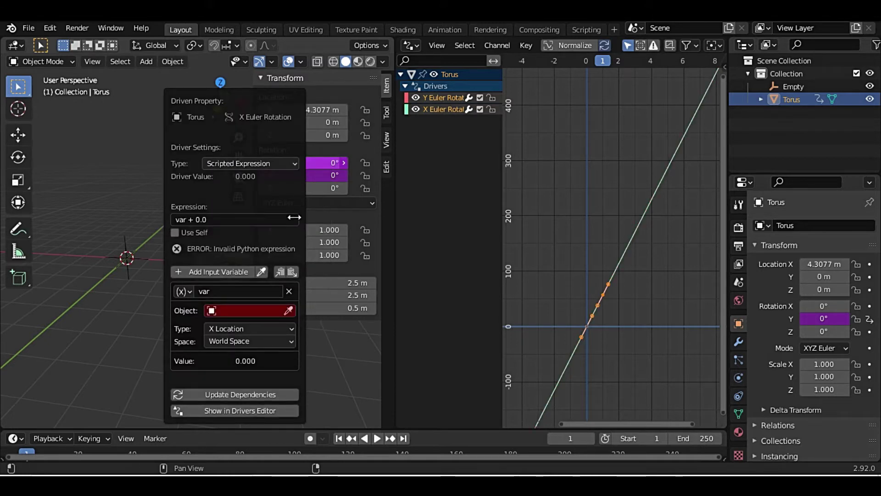
left_click(227, 311)
left_click(228, 330)
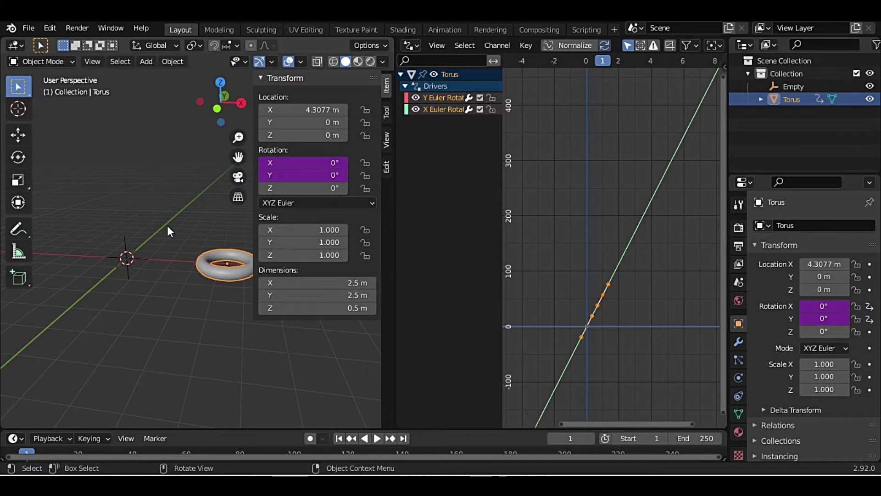
Edit the X rotation driver so it reads the Empty's Y Location.
right_click(299, 163)
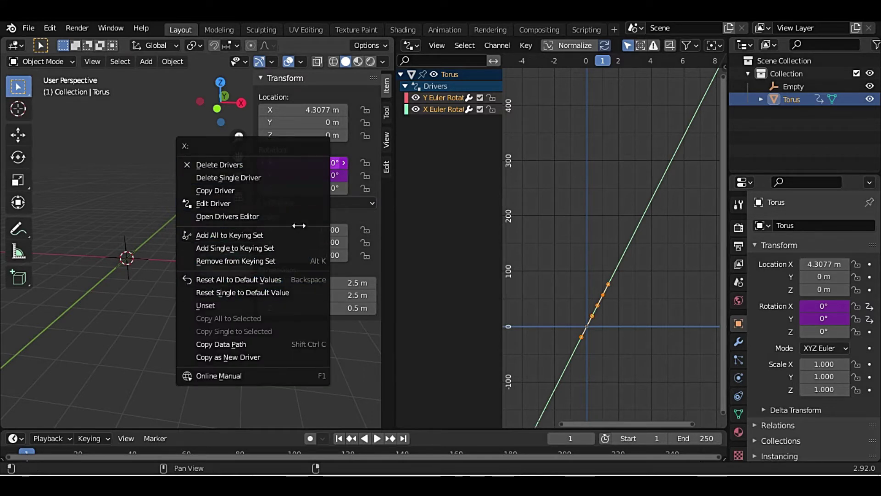
left_click(226, 203)
left_click(234, 359)
left_click(229, 331)
Test both drivers by moving the Empty along Y, then cancel the move.
left_click(121, 264)
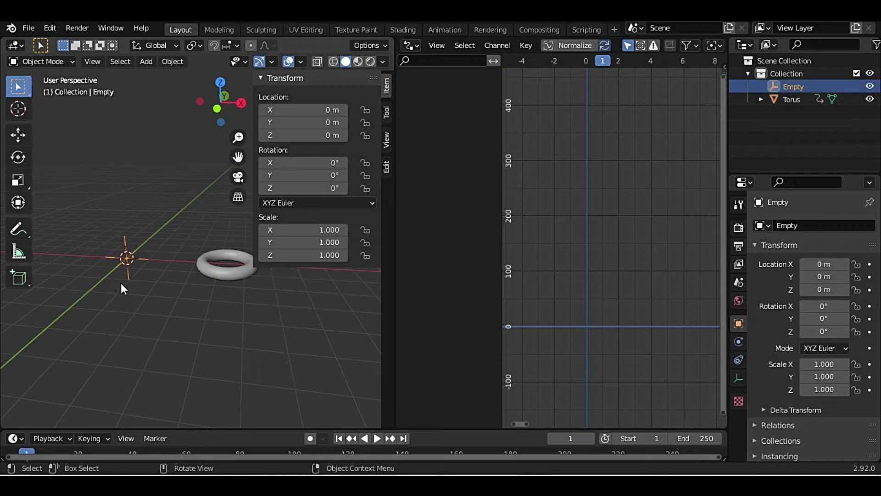
key("g")
key("y")
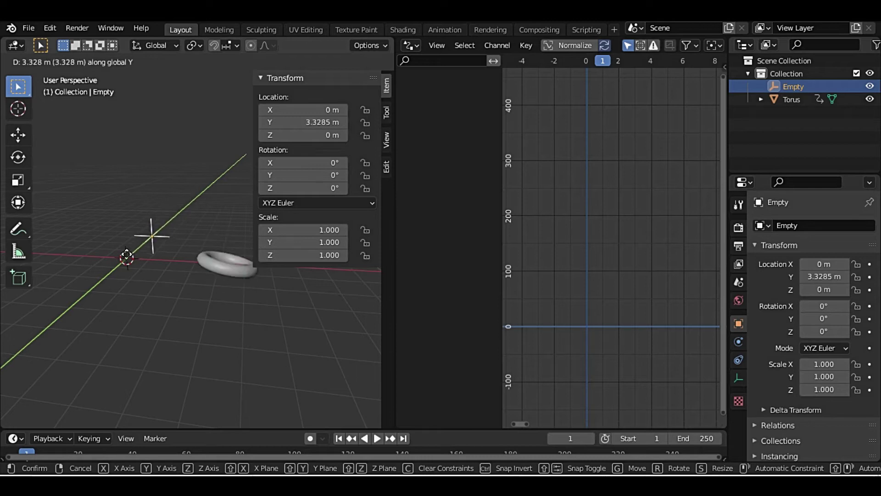
right_click(103, 277)
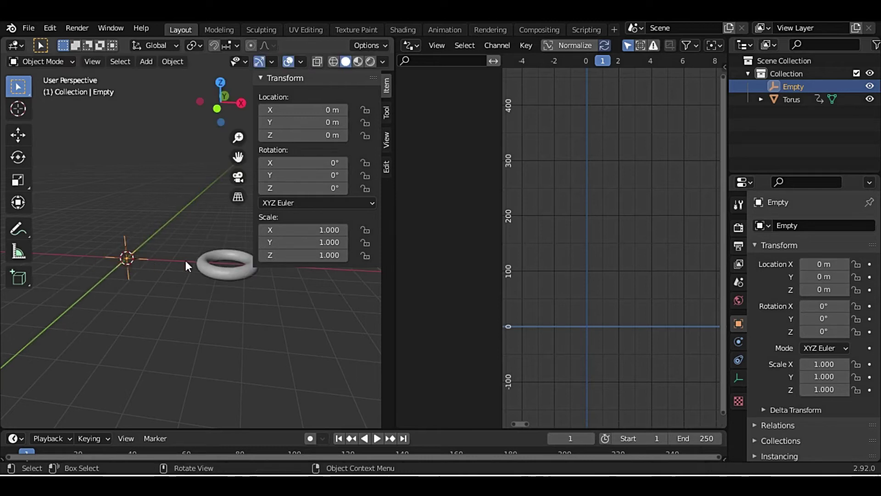
Copy the torus's Rotation X driver onto Rotation Z, then select the Empty.
left_click(235, 272)
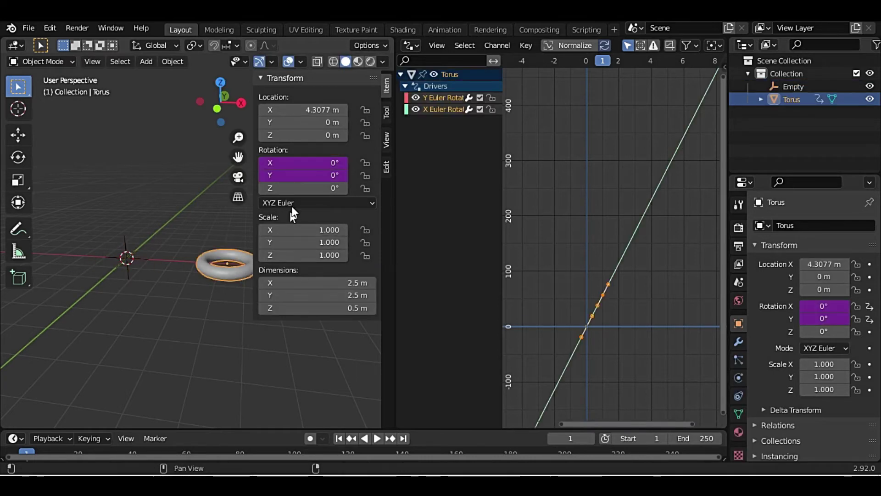
right_click(298, 190)
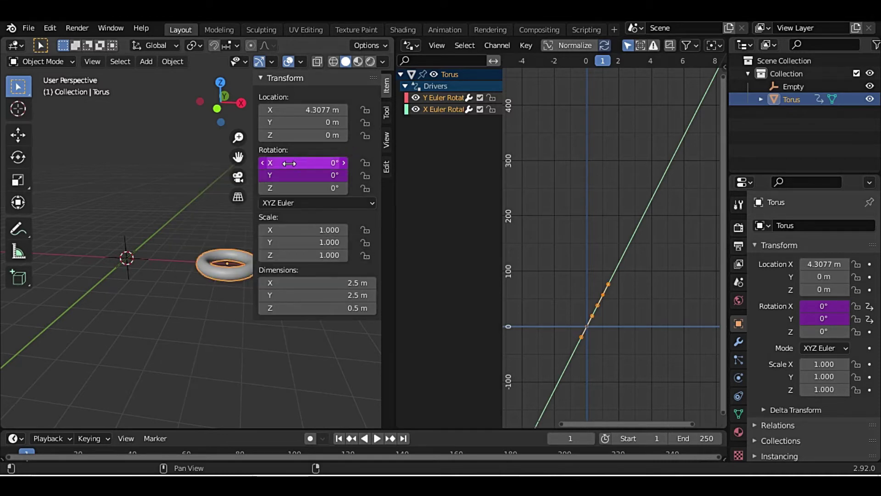
right_click(275, 164)
left_click(216, 151)
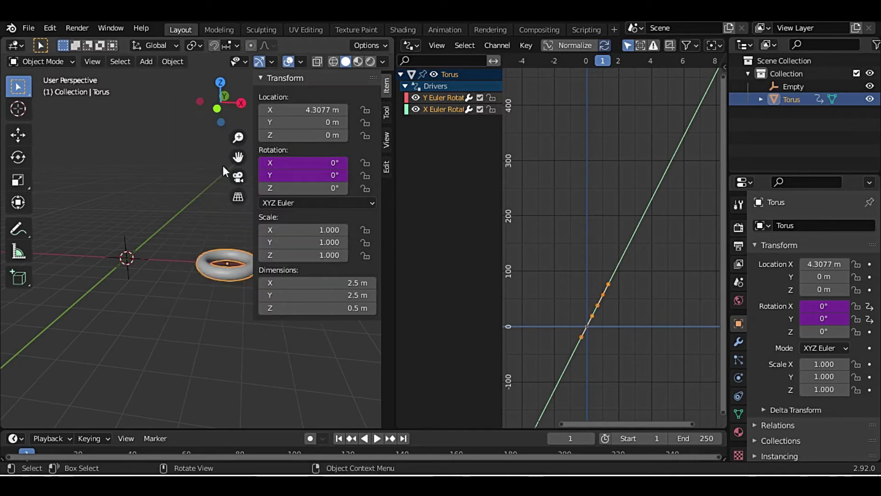
right_click(280, 188)
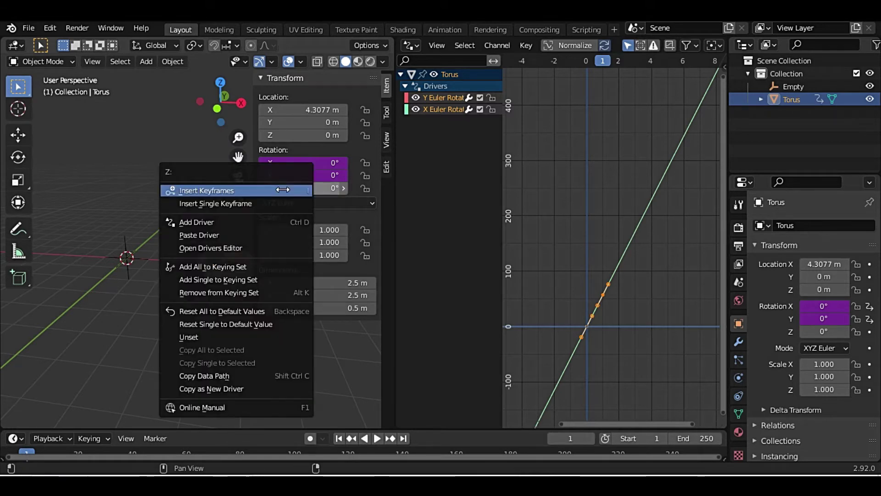
left_click(221, 235)
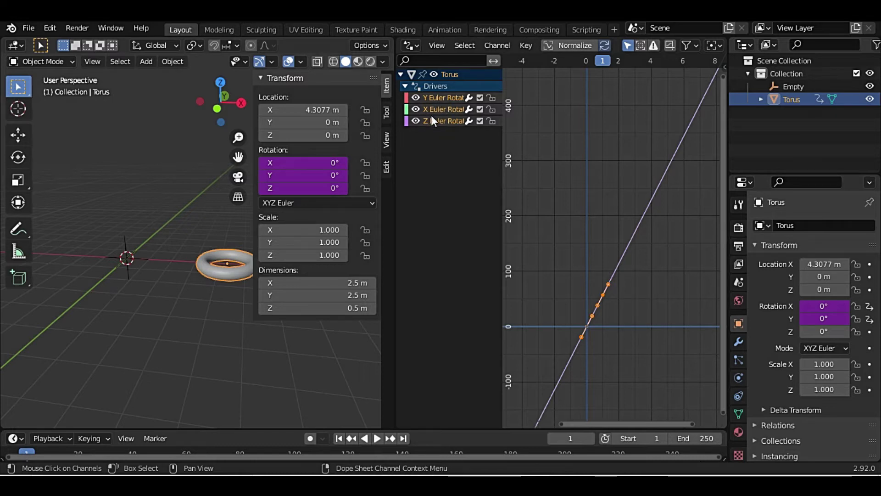
left_click(123, 257)
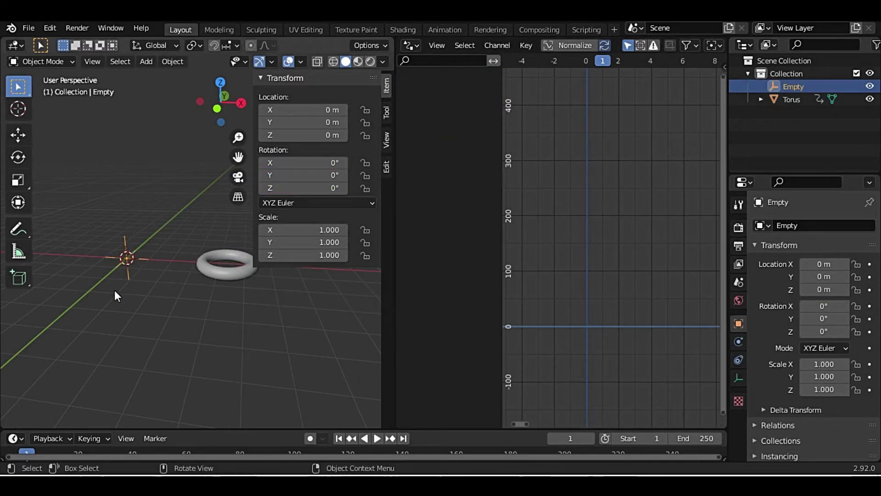
key("g")
key("y")
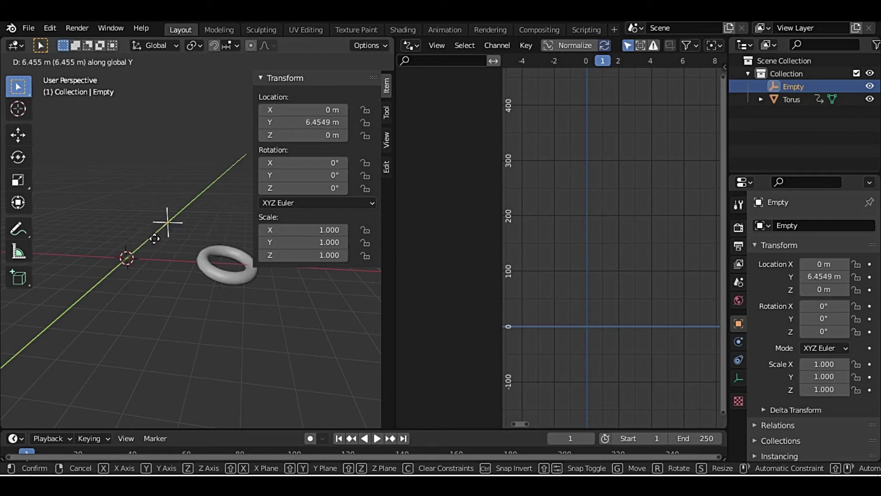
key("Escape")
middle_click_drag(181, 293, 205, 284)
scroll(206, 290, "up", 1)
scroll(211, 282, "up", 2)
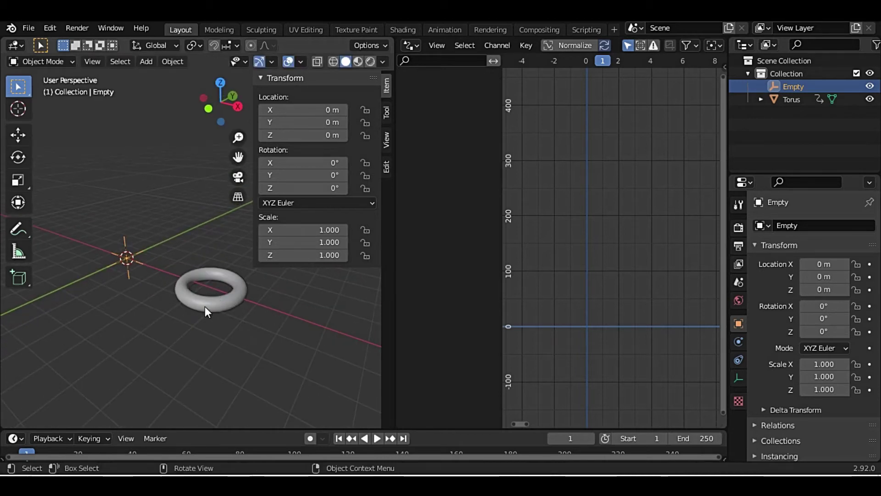
left_click(204, 305)
Duplicate the torus along Y as Torus.001 beside the original, then select all objects.
key("shift")
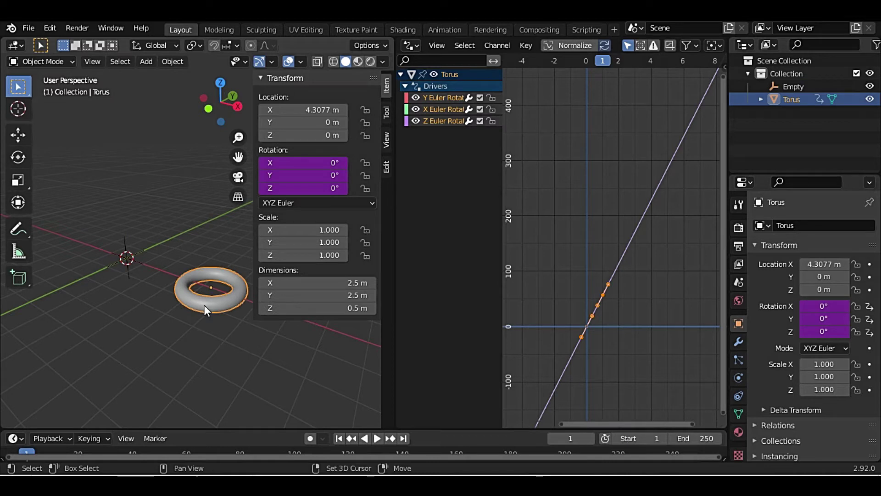
key("shift+d")
key("y")
left_click(147, 353)
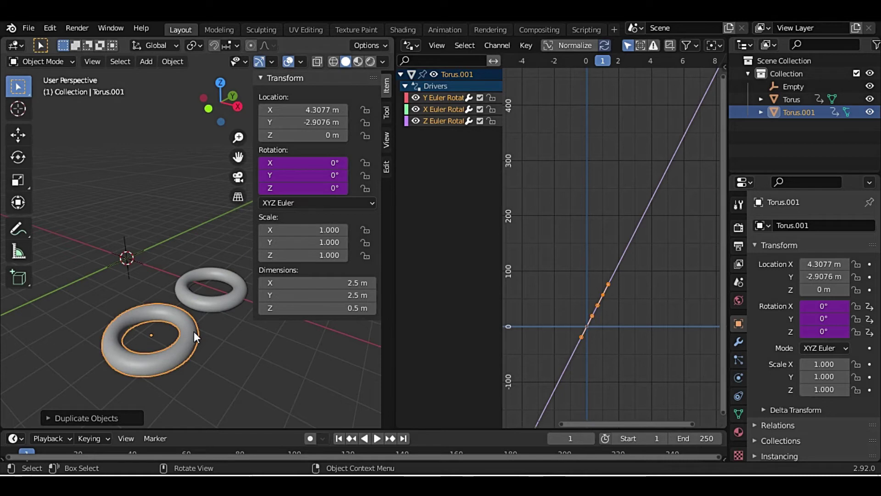
scroll(207, 326, "down", 3)
mouse_move(218, 322)
middle_mouse_down()
mouse_move(187, 311)
mouse_move(191, 244)
middle_mouse_up()
scroll(202, 307, "up", 3)
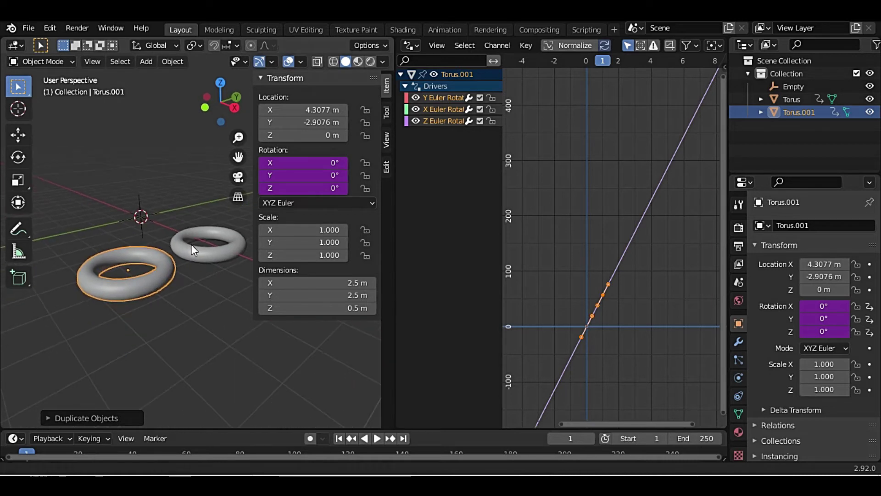
key("a")
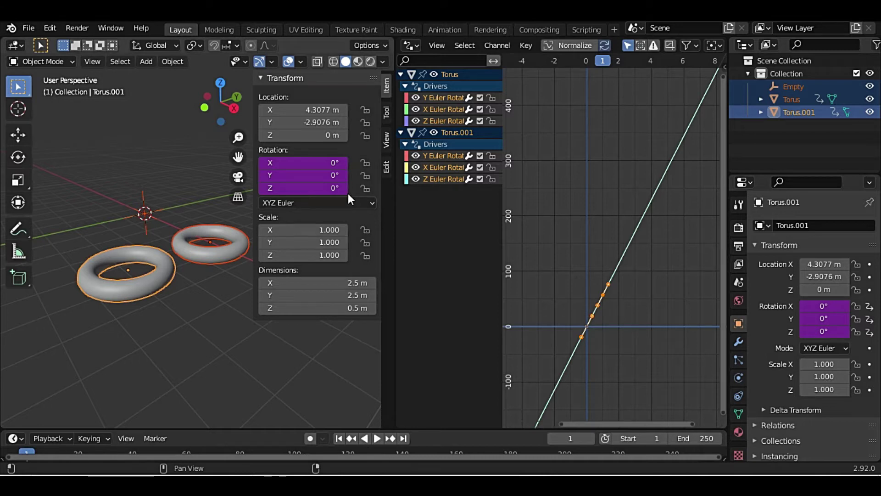
Delete Torus.001's Z and X Euler Rotation driver channels.
left_click(443, 179)
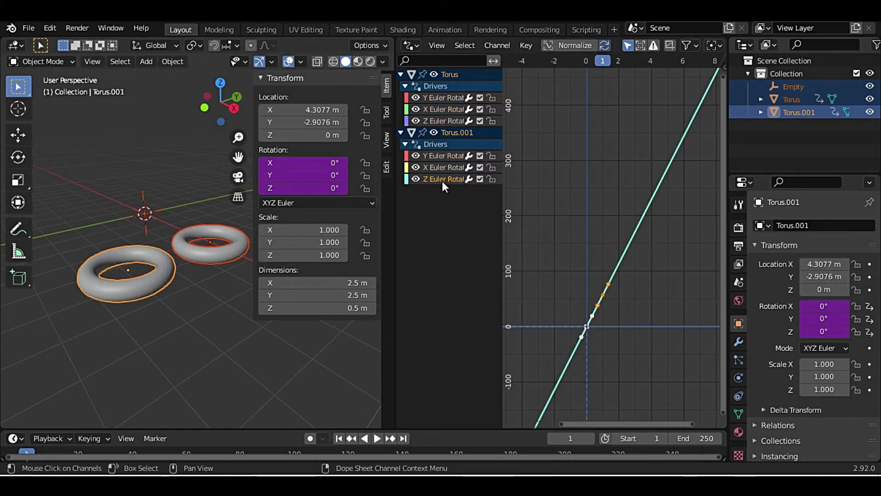
key("x")
left_click(442, 168)
right_click(440, 169)
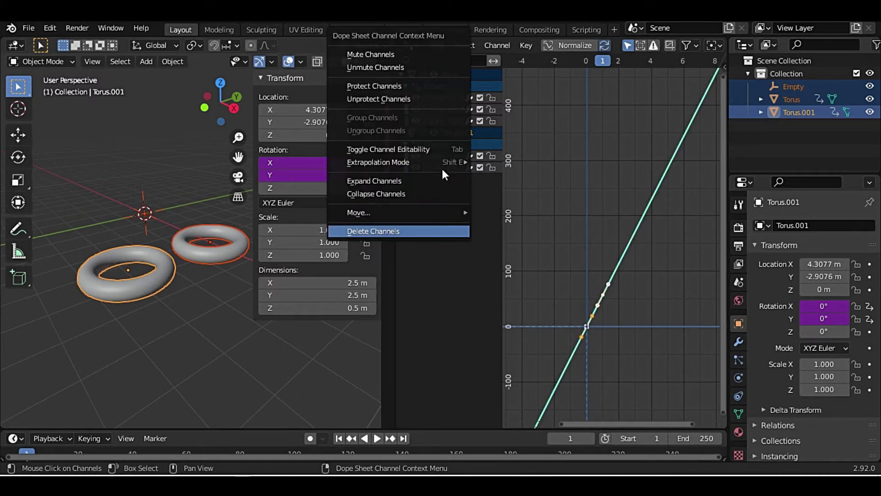
left_click(402, 230)
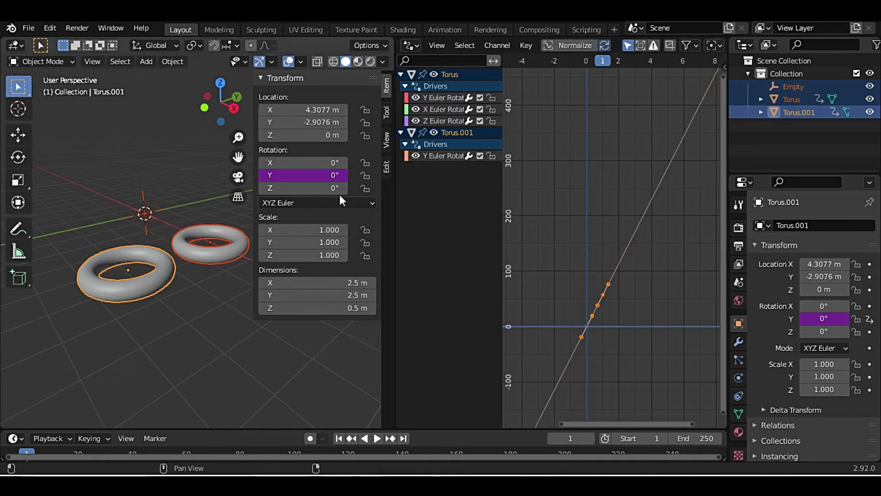
Remove Torus.001's Y rotation driver, delete Torus.001, and select the original Torus.
right_click(299, 176)
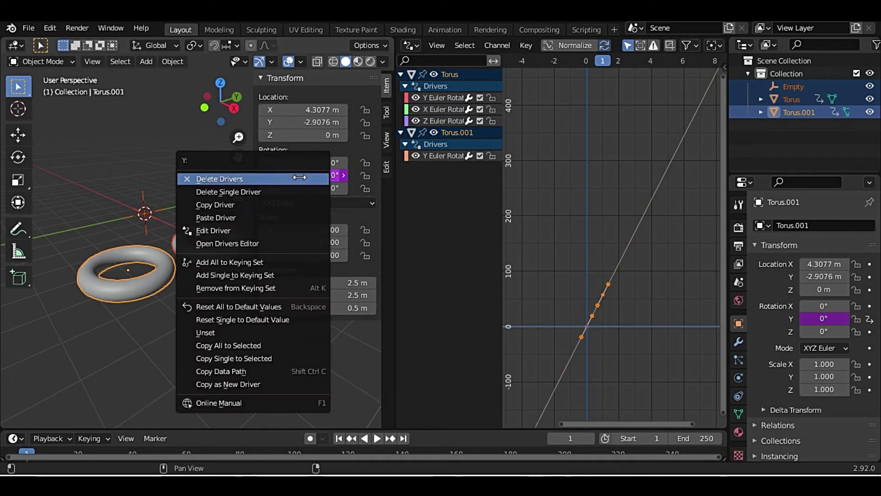
left_click(259, 179)
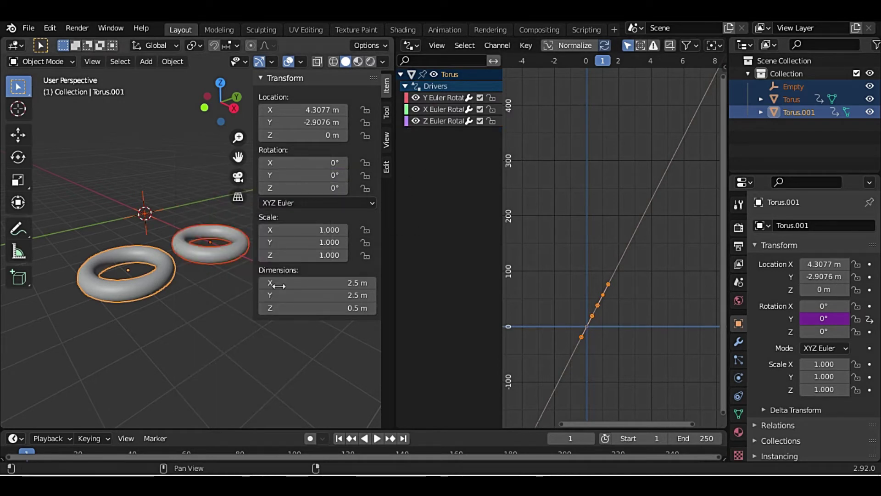
left_click(143, 293)
key("x")
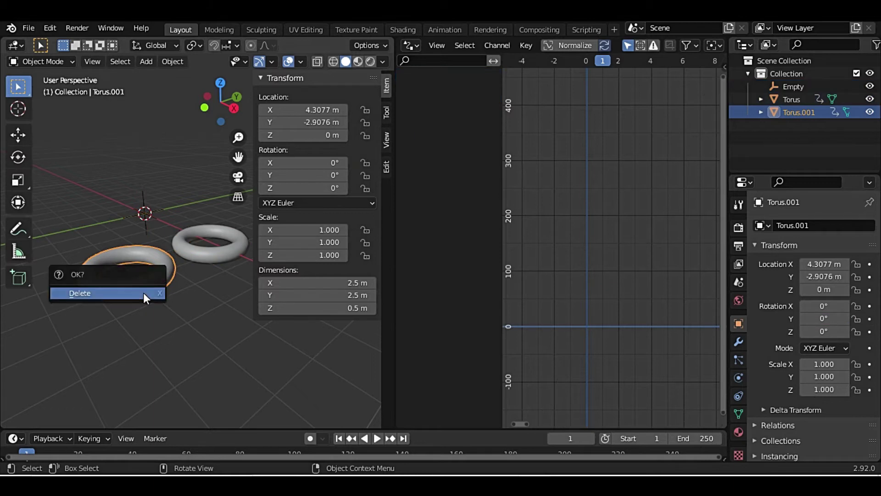
left_click(143, 293)
left_click(201, 258)
Delete the Torus's Z Euler Rotation driver channel in the Graph Editor.
mouse_move(202, 257)
middle_mouse_down()
mouse_move(210, 299)
mouse_move(173, 266)
mouse_move(176, 284)
mouse_move(164, 289)
mouse_move(240, 326)
mouse_move(216, 335)
mouse_move(230, 358)
middle_mouse_up()
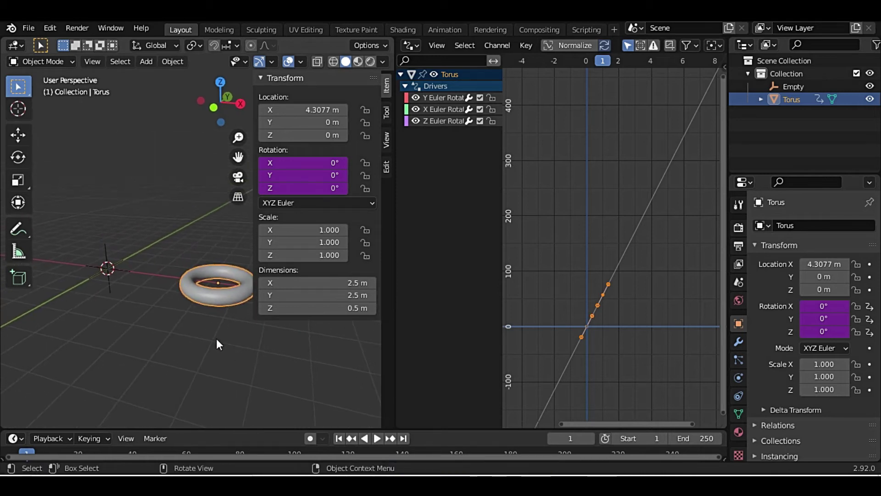
left_click(442, 120)
key("x")
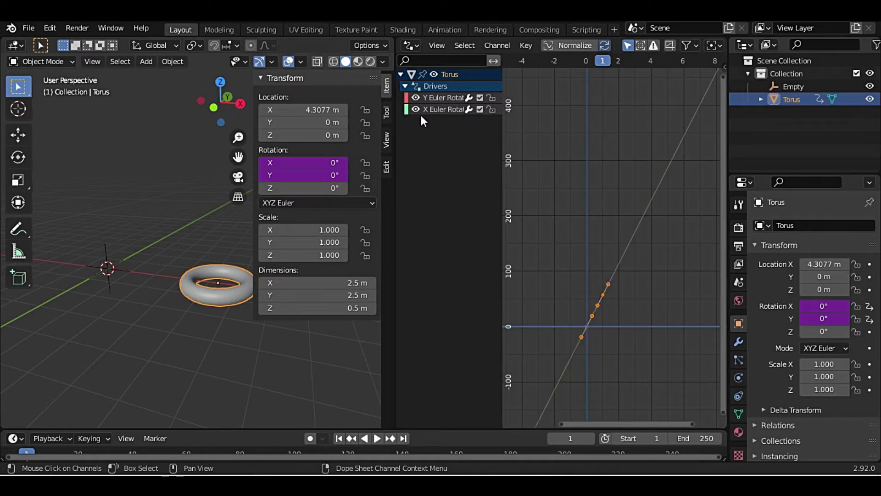
Lower the X rotation curve's keyframe for a gentler slope, then toggle its visibility off and on.
scroll(595, 330, "up", 1)
scroll(595, 330, "up", 1)
left_click(593, 350)
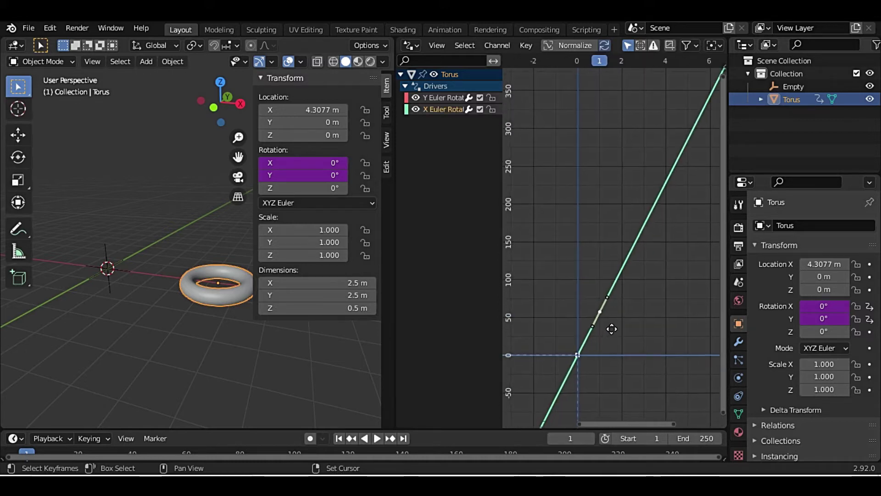
middle_click_drag(593, 351, 607, 219)
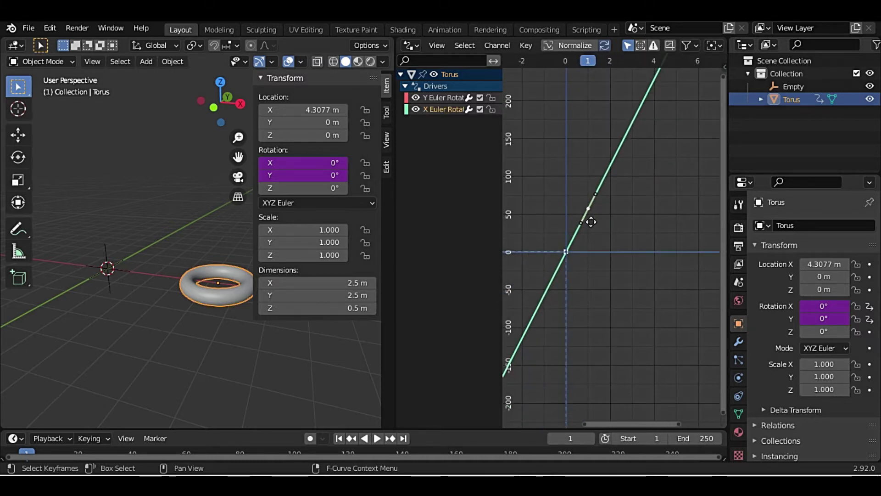
key("g")
left_click(589, 257)
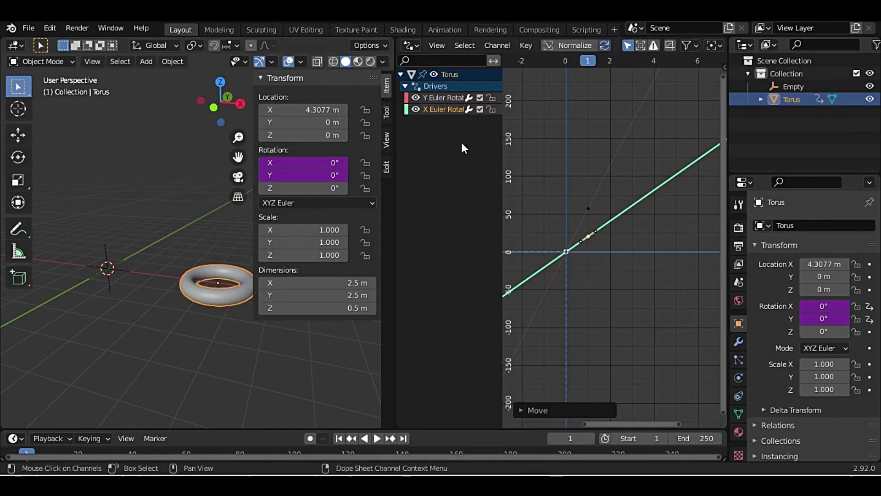
left_click(416, 110)
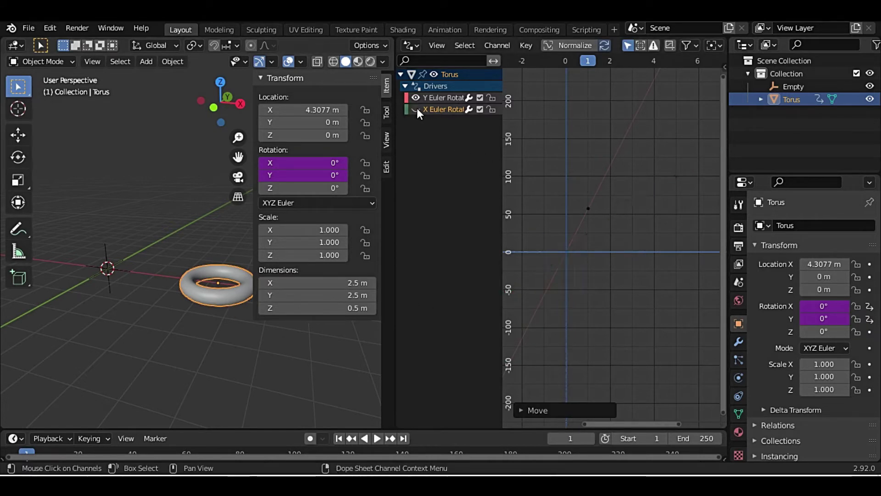
left_click(416, 109)
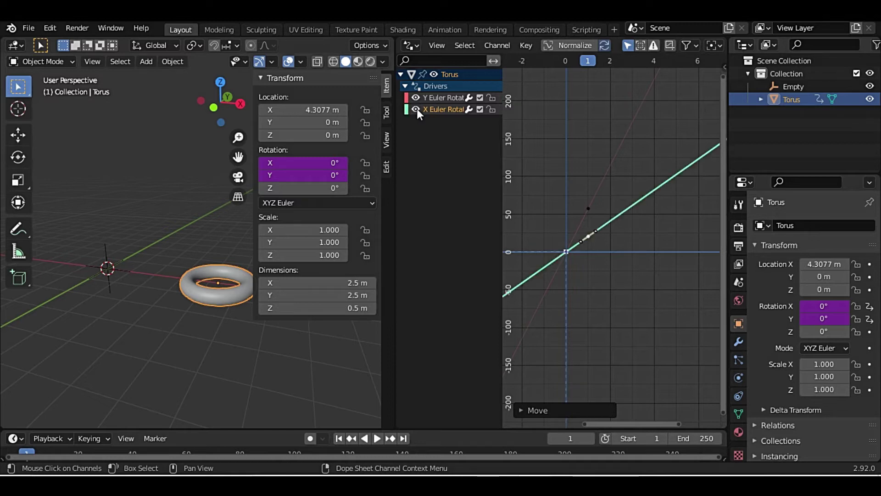
left_click(416, 109)
Delete the X Euler Rotation driver channel, frame the Y curve's keyframe, and select the Empty.
left_click(439, 109)
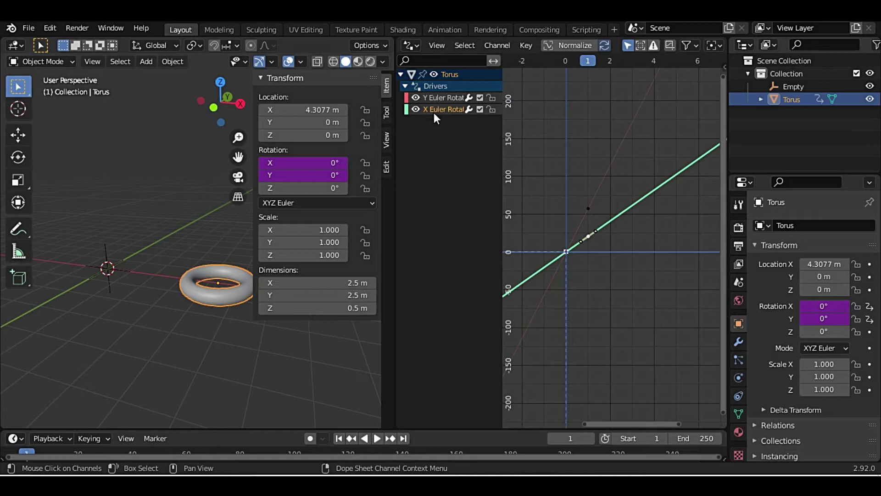
key("x")
left_click(589, 209)
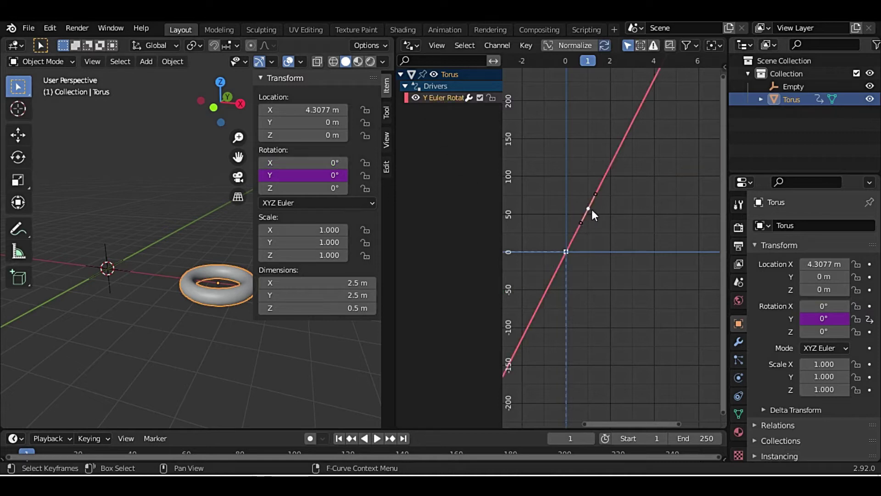
key("KP_Decimal")
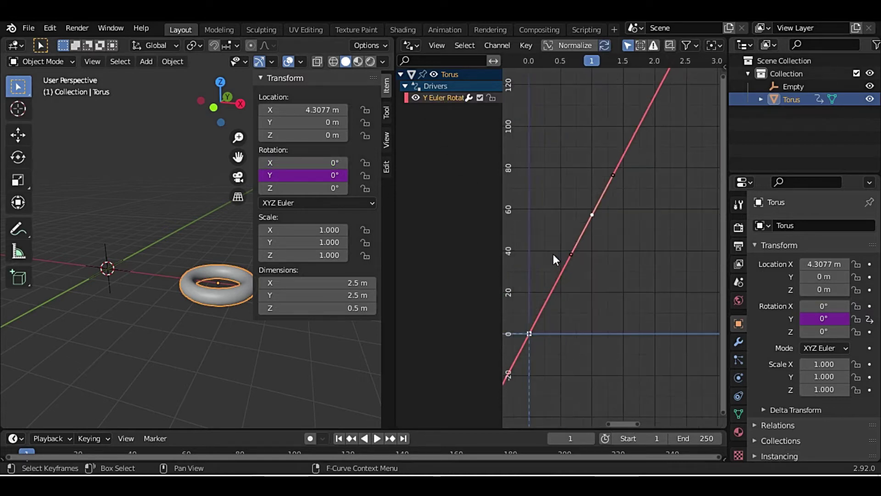
scroll(599, 290, "down", 2)
scroll(601, 297, "down", 2)
scroll(615, 284, "down", 1)
scroll(627, 271, "down", 1)
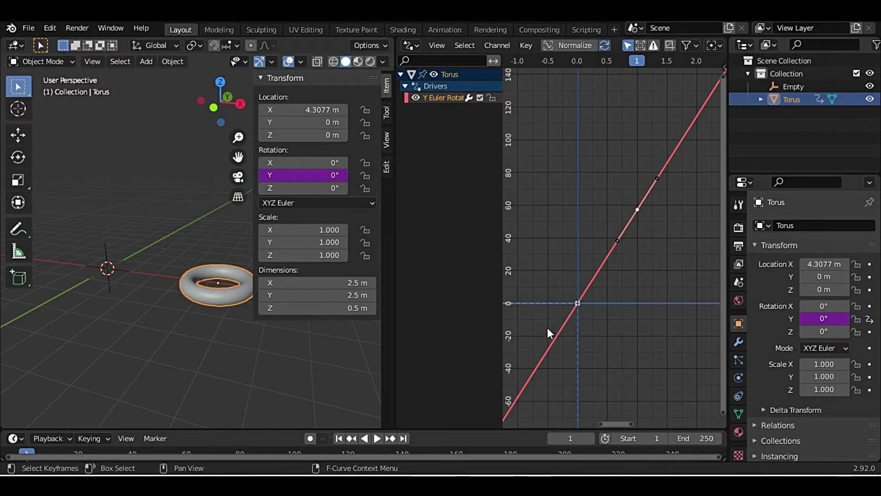
left_click(104, 272)
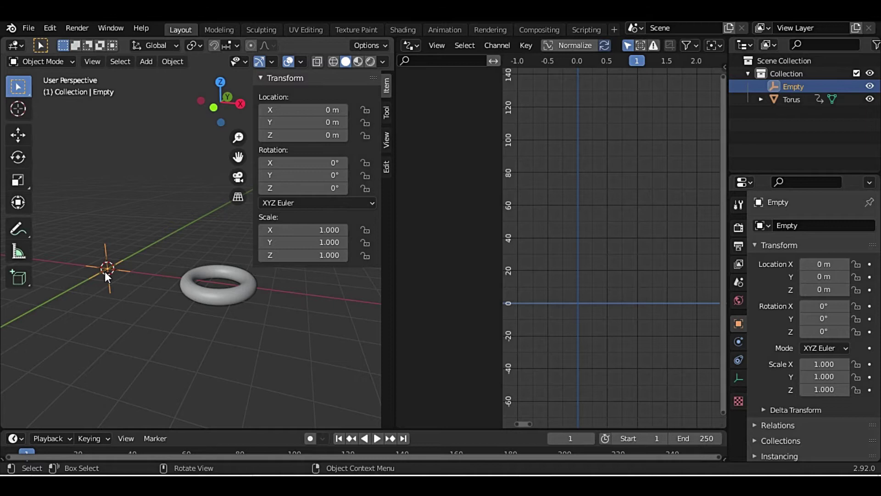
Move the Empty 1 m along Y, tilting the torus to 57.3°, then grab the torus's keyframe.
type("gy")
type("1")
key("Return")
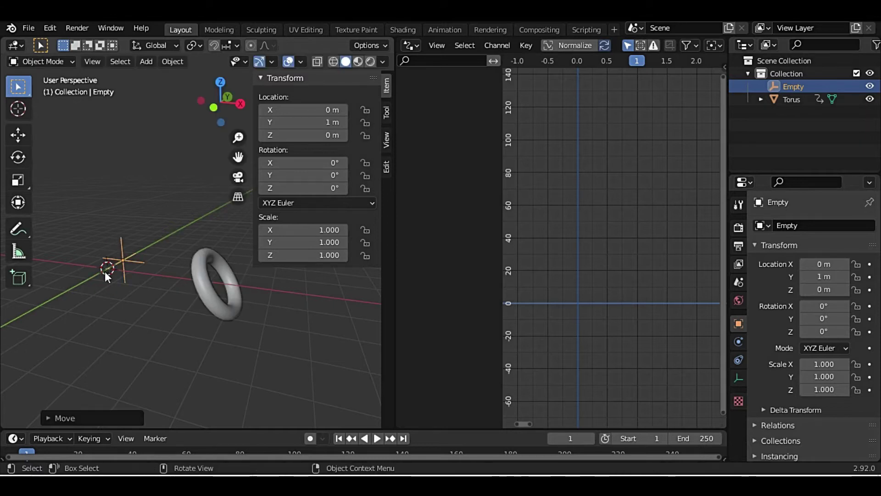
left_click(210, 290)
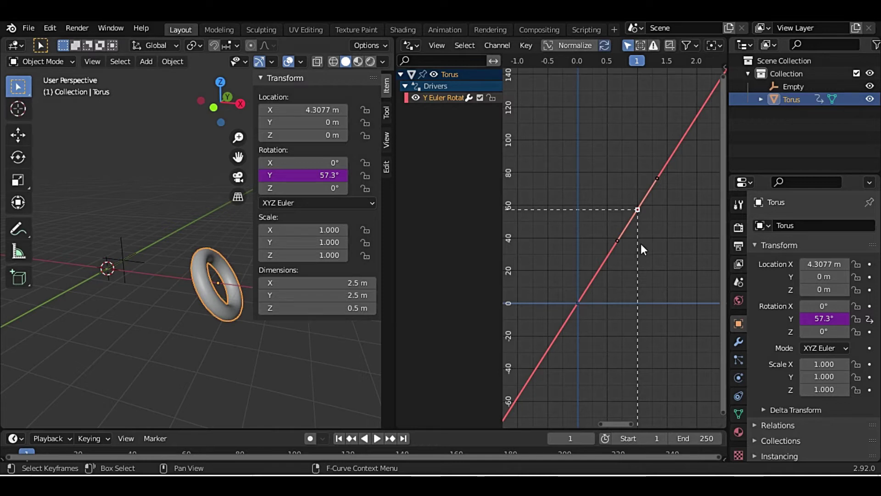
key("n")
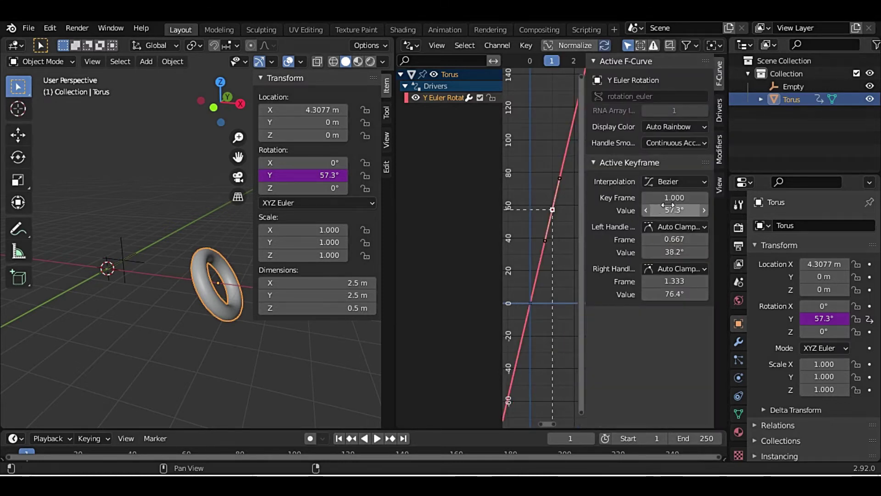
key("n")
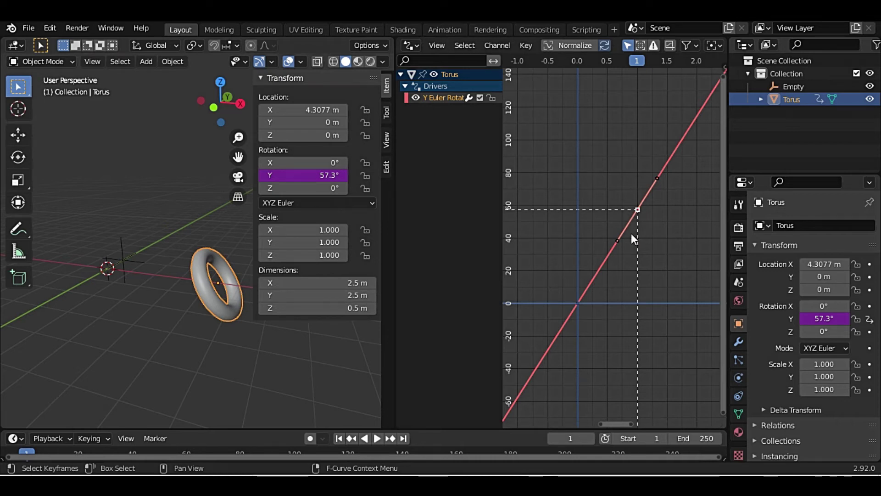
key("g")
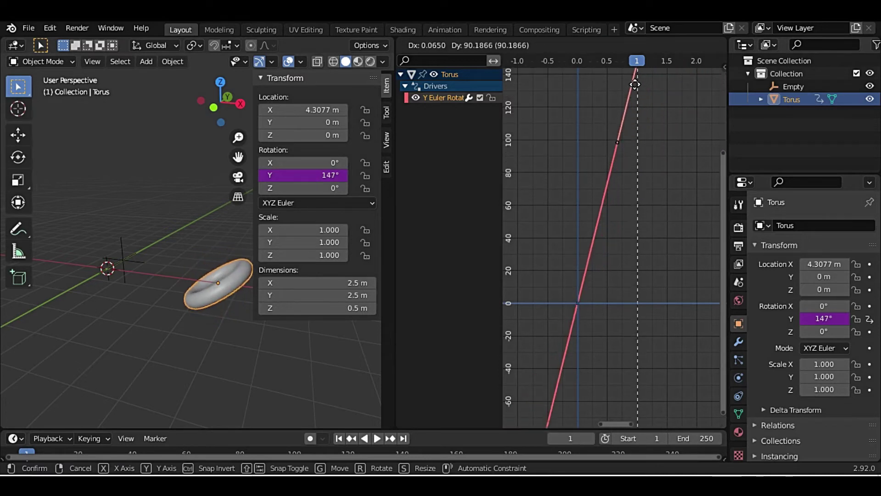
Raise the driver keyframe to 141°, then further to 187°.
left_click(647, 116)
scroll(650, 133, "down", 1)
scroll(649, 170, "down", 1)
scroll(645, 207, "down", 1)
scroll(640, 252, "down", 1)
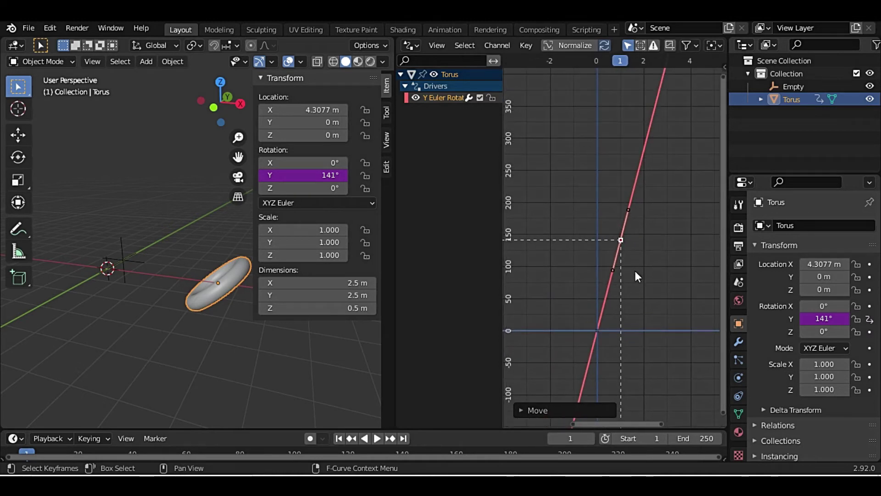
key("g")
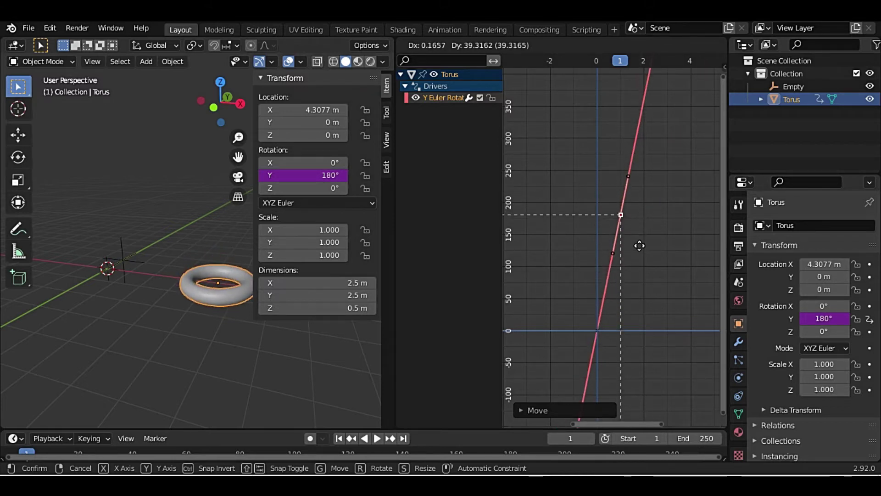
left_click(643, 242)
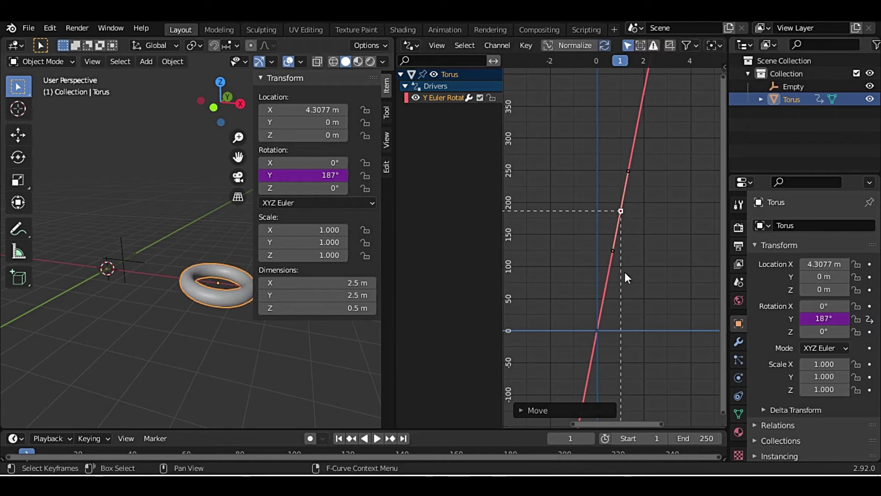
key("g")
key("Escape")
Set snapping to No Auto-Snap and place the keyframe for a 99.1° Y rotation, then select the Empty.
scroll(712, 46, "down", 5)
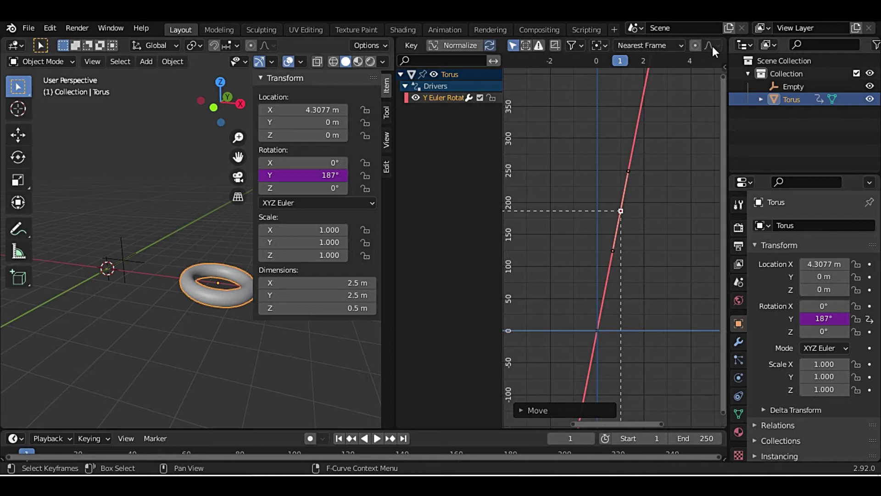
left_click(677, 46)
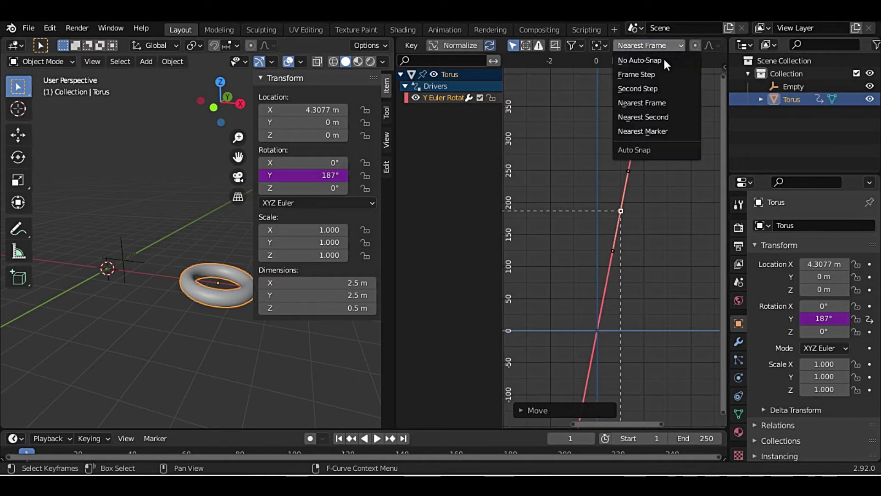
left_click(659, 61)
key("g")
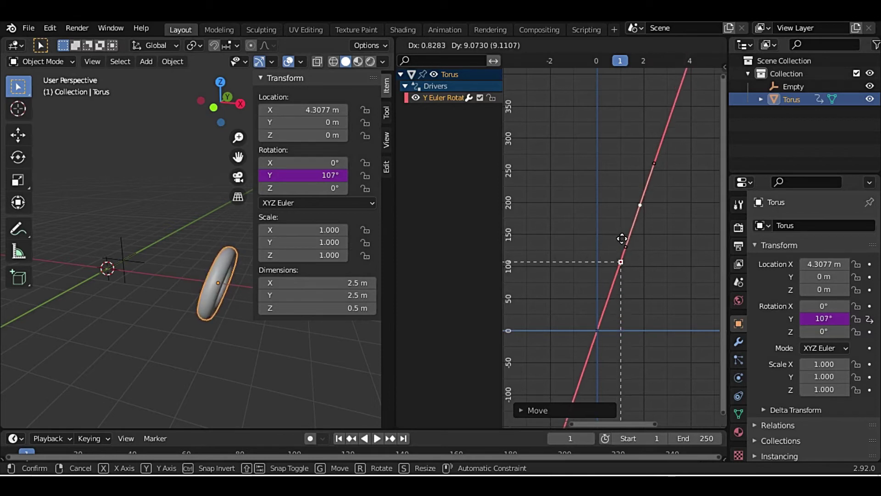
left_click(628, 242)
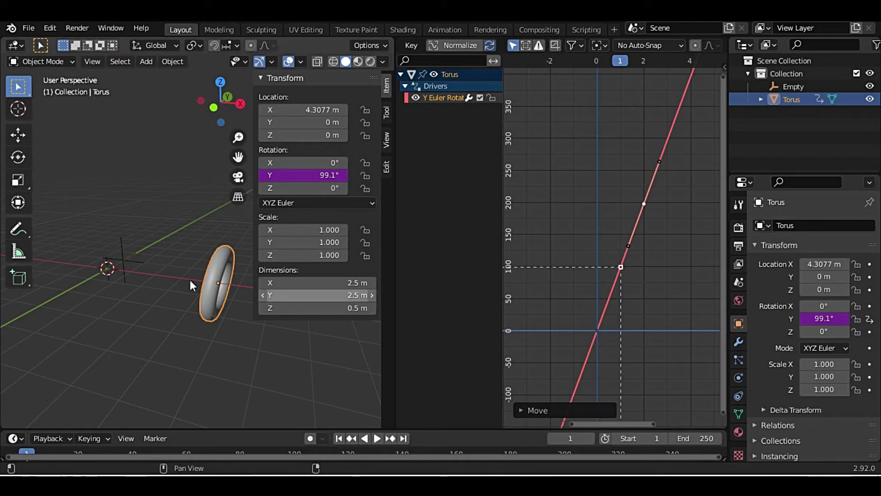
left_click(121, 258)
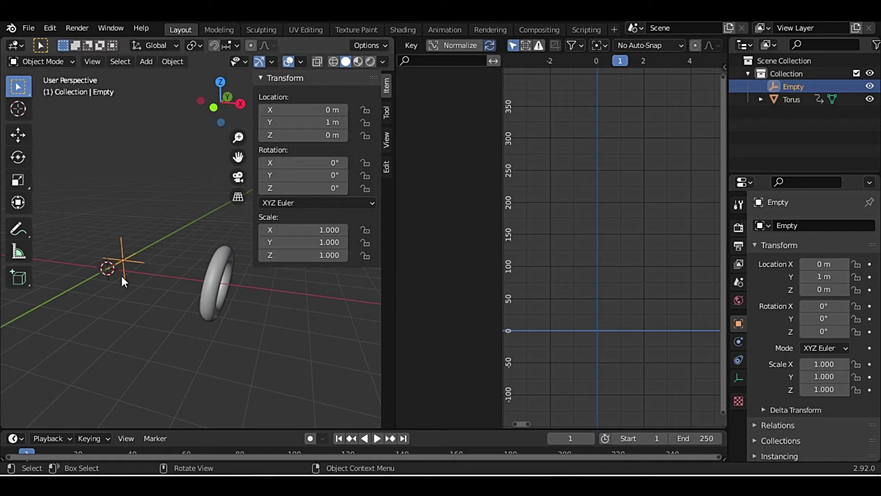
Reset the Empty to the origin and move it 2 m along Y, turning the torus to 198°.
key("g")
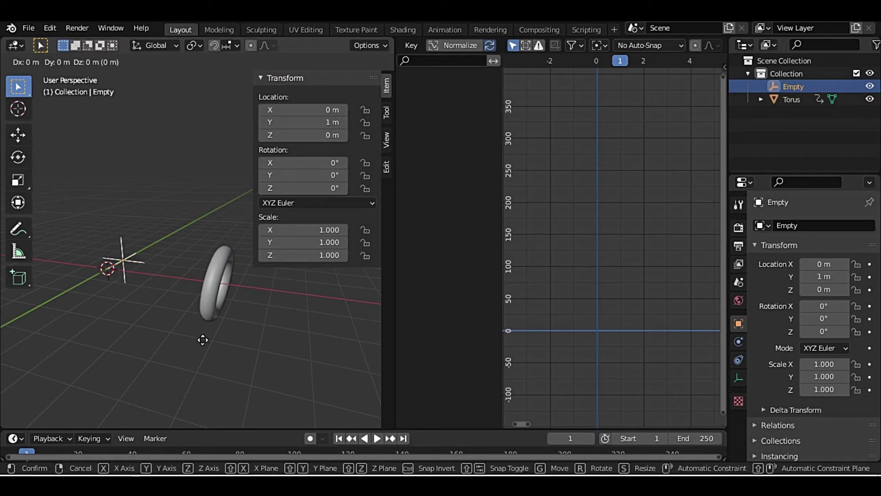
right_click(133, 322)
key("alt+g")
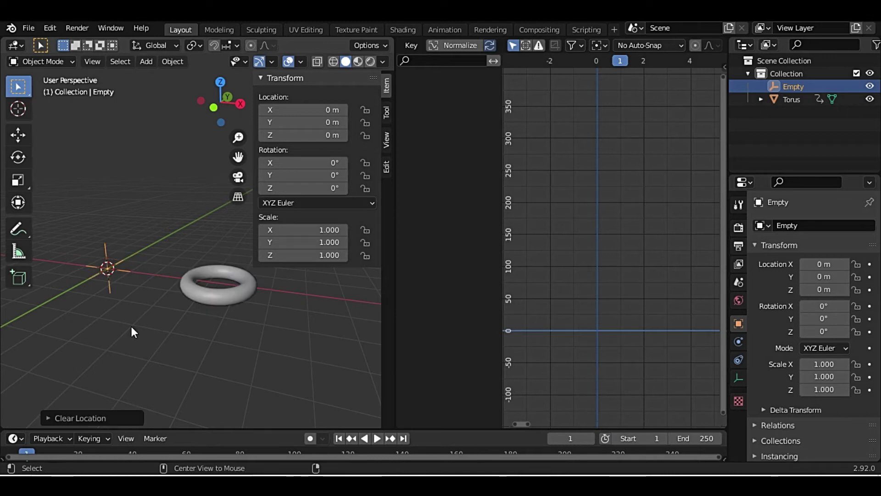
key("g")
key("y")
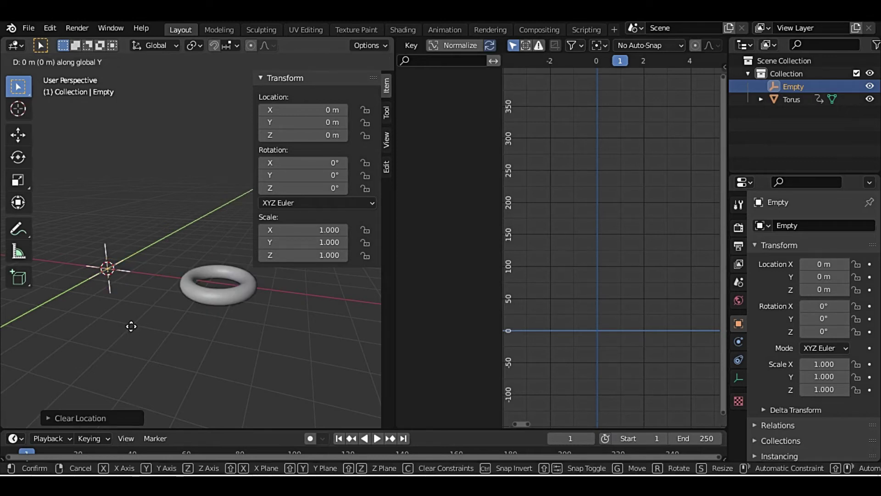
key("2")
key("Return")
Select the torus and show its driver curve full-window with the keyframe sidebar.
left_click(225, 298)
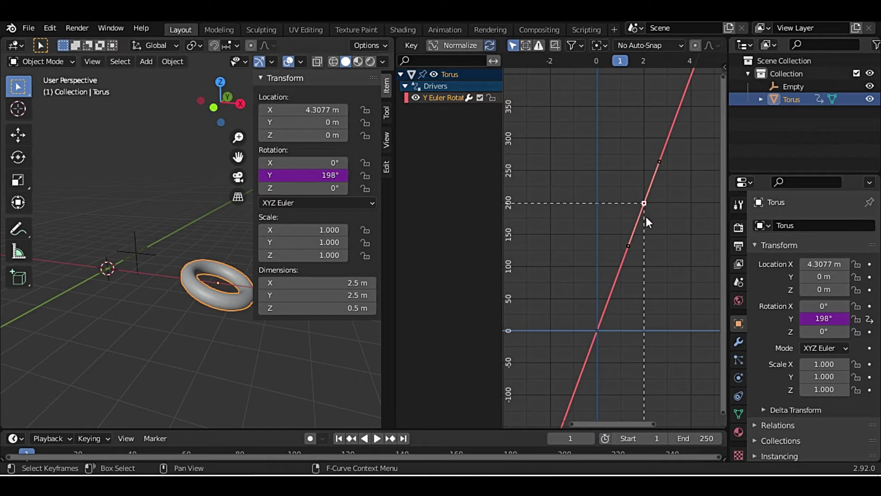
key("g")
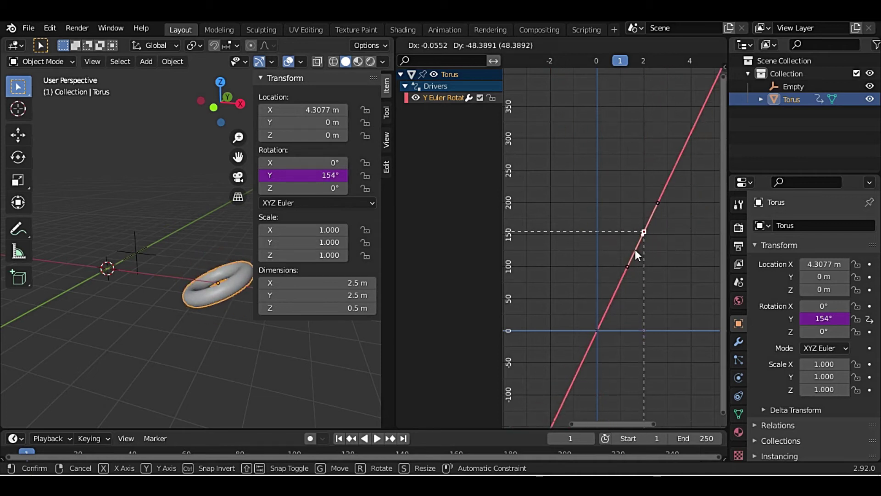
key("Escape")
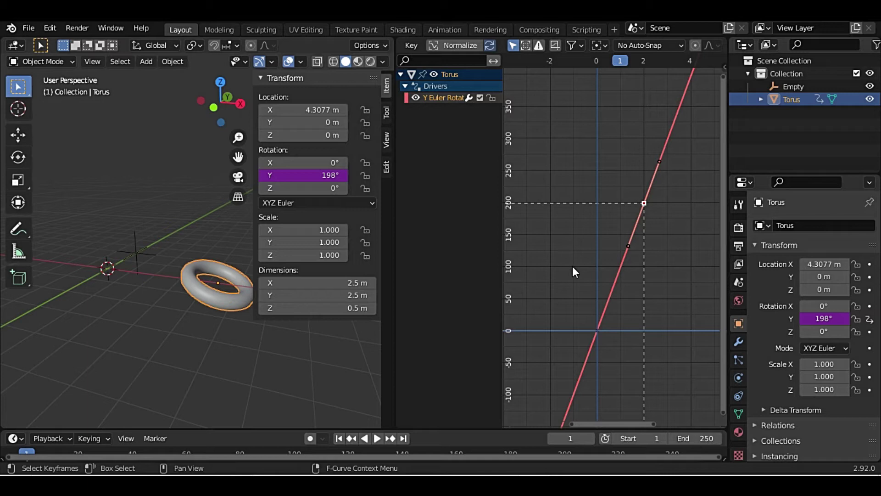
key("n")
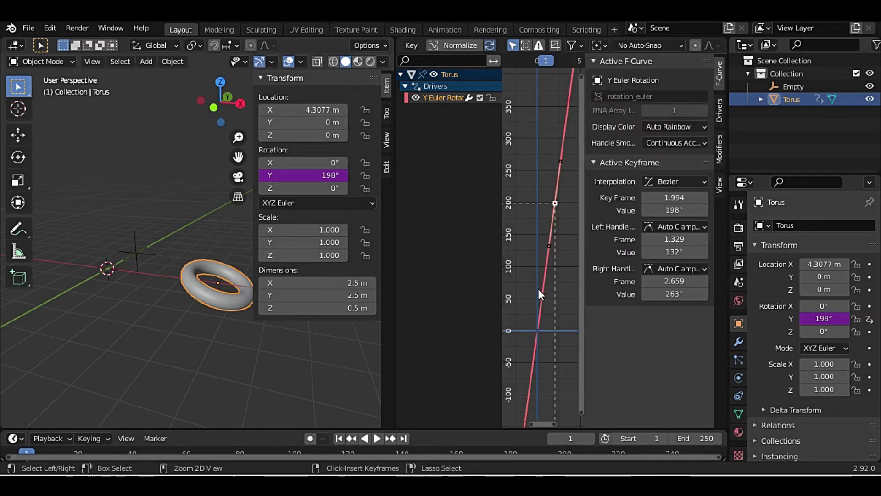
key("ctrl+space")
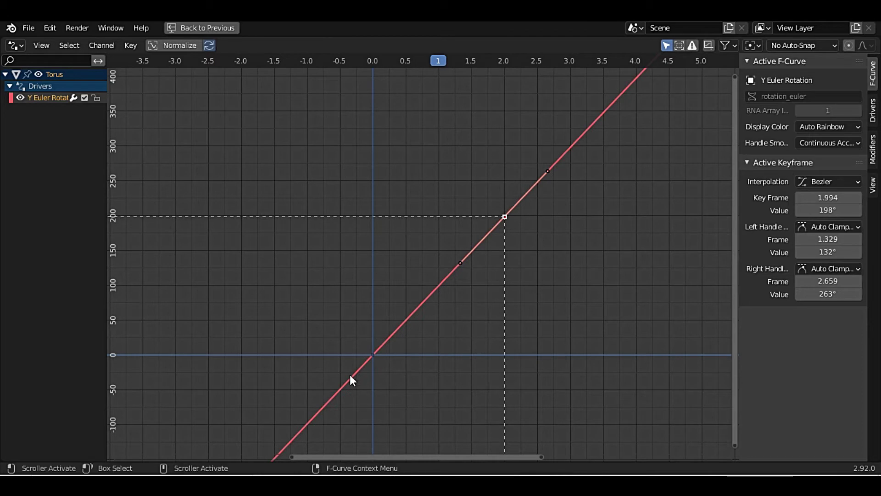
Set the second driver keyframe to frame 2.000 with a value of 180° in the Active Keyframe panel.
left_click(373, 355)
left_click(505, 216)
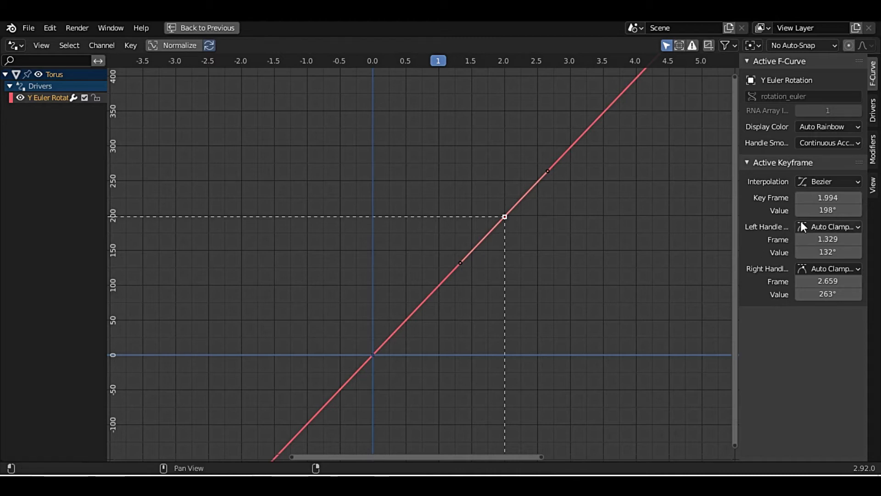
left_click(828, 198)
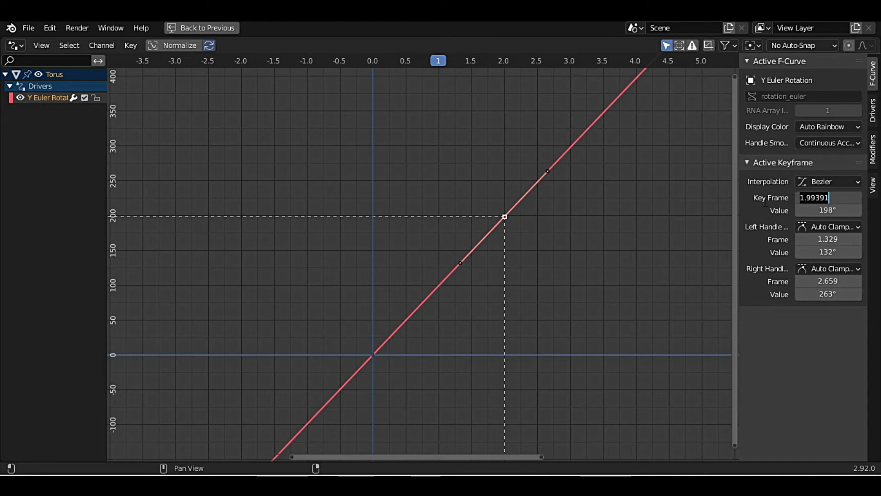
type("2")
key("Return")
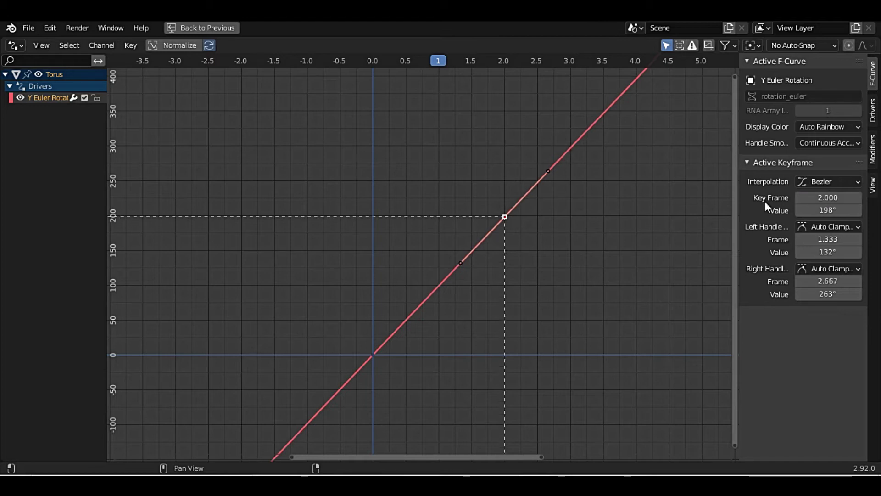
left_click(825, 210)
key("BackSpace")
type("180")
key("Return")
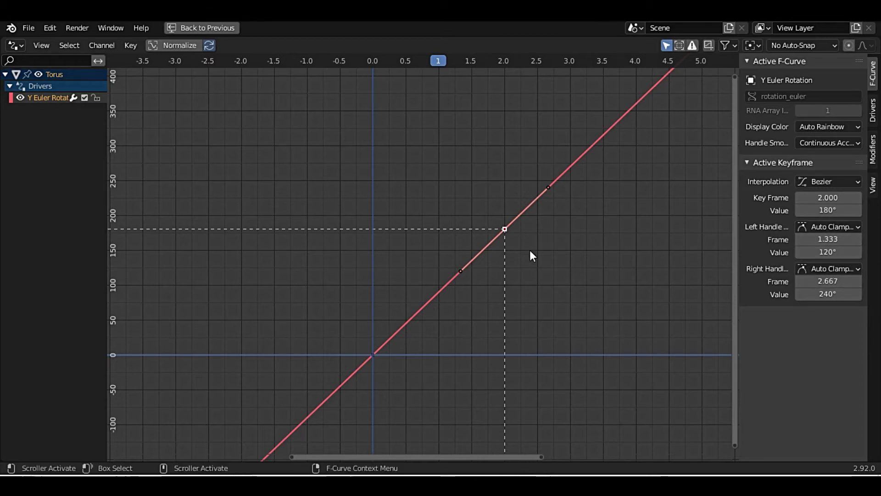
left_click(461, 271)
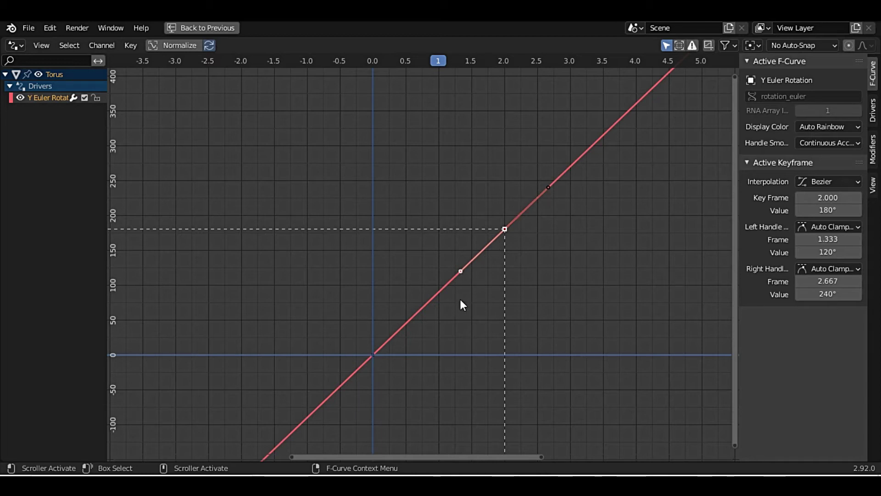
Raise the keyframe's left handle so the curve arches up to about 260°.
key("g")
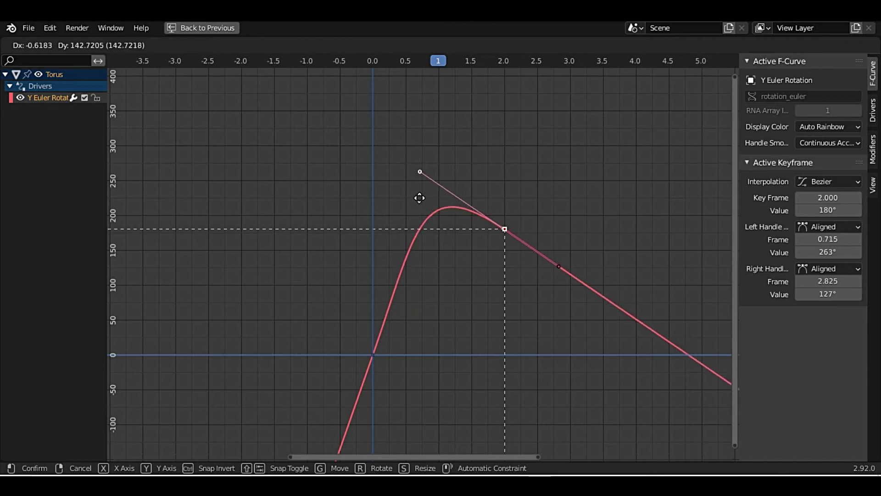
left_click(464, 130)
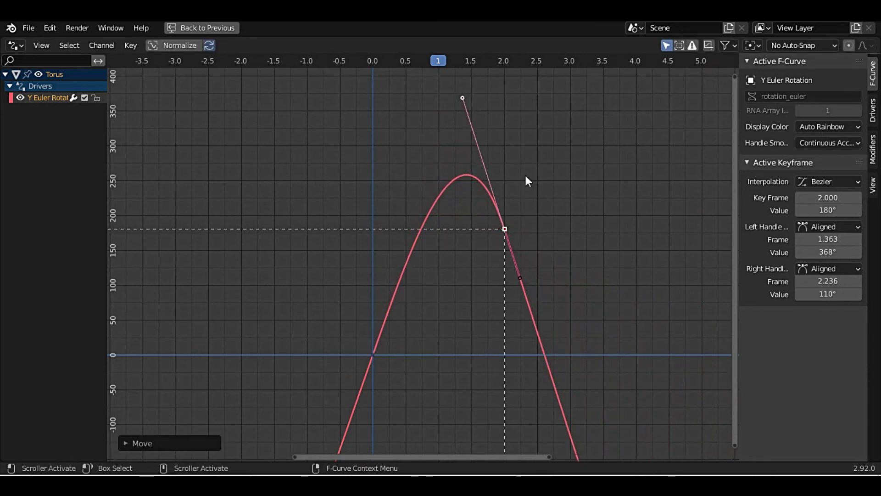
key("g")
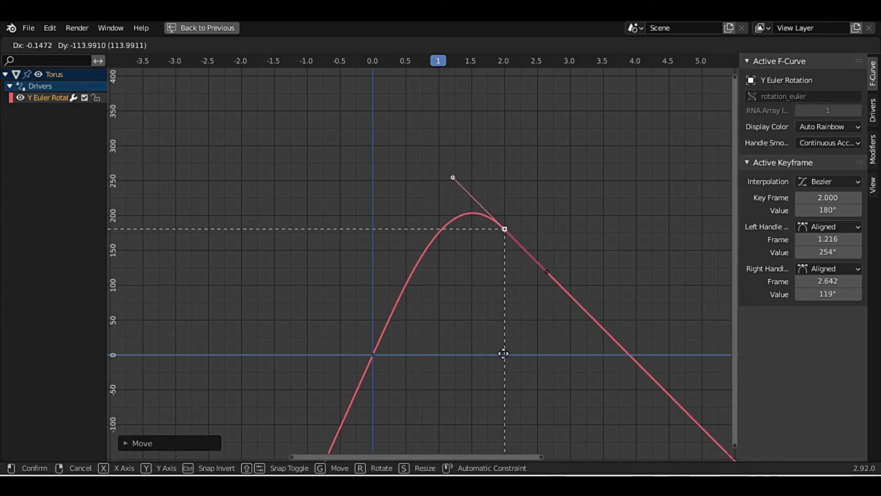
key("Escape")
mouse_move(828, 239)
left_mouse_down()
mouse_move(808, 239)
mouse_move(837, 239)
left_mouse_up()
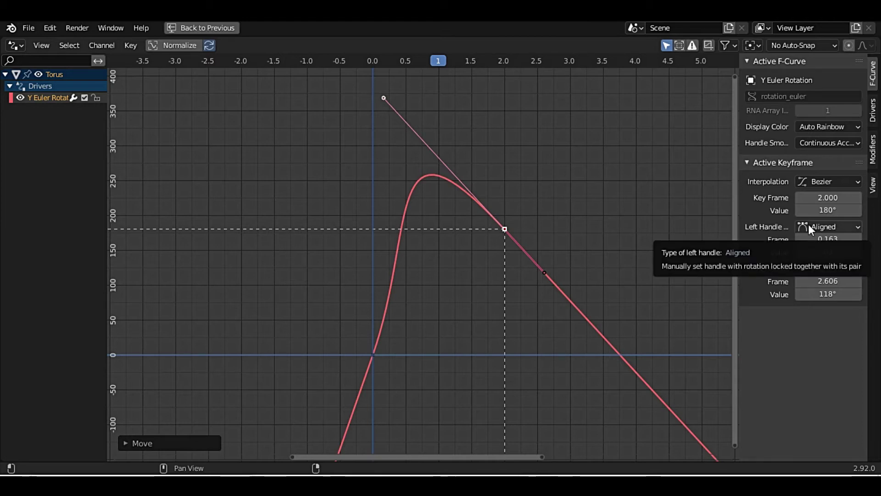
Try the left handle type and interpolation options, setting the left handle to Free.
left_click(839, 226)
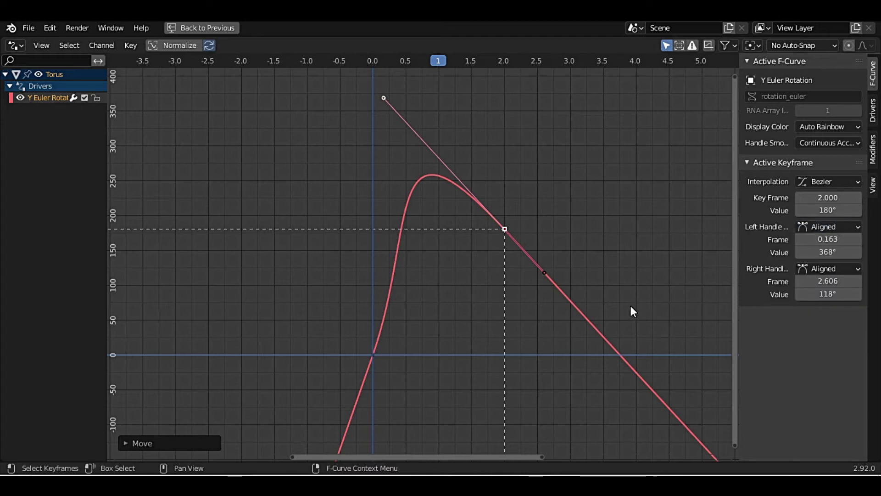
mouse_move(829, 227)
right_click(508, 226)
left_click(838, 228)
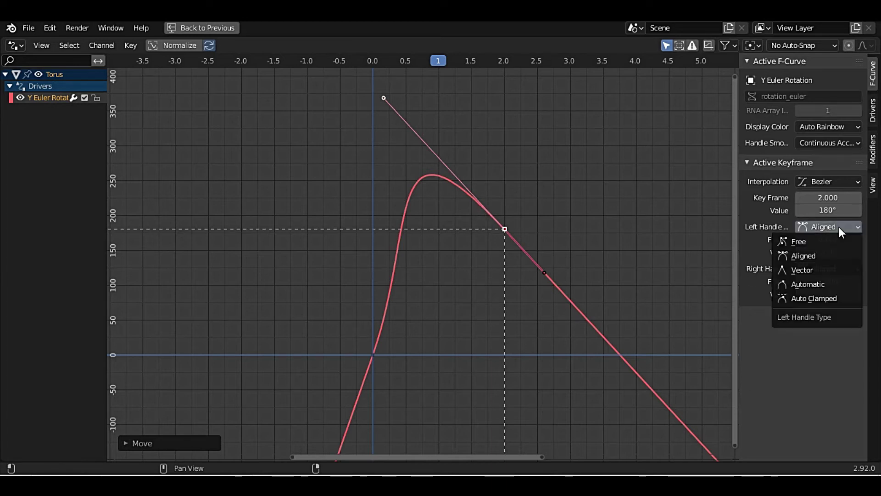
left_click(807, 242)
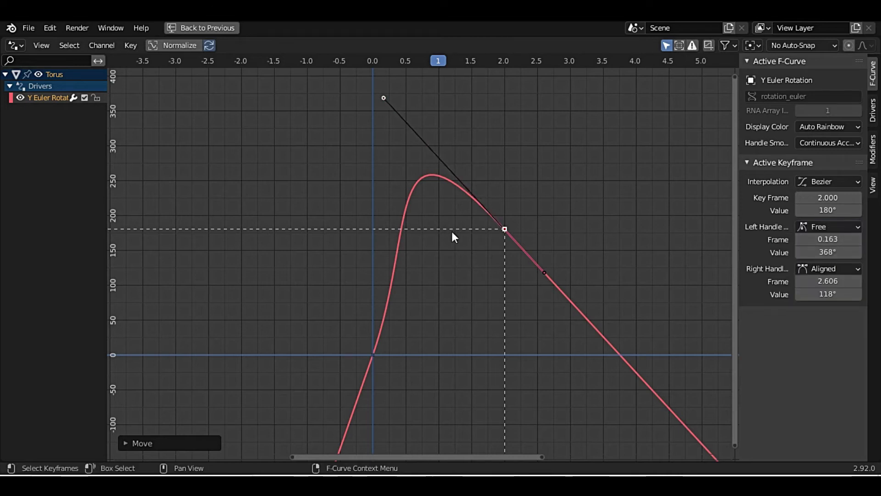
left_click(383, 97)
key("g")
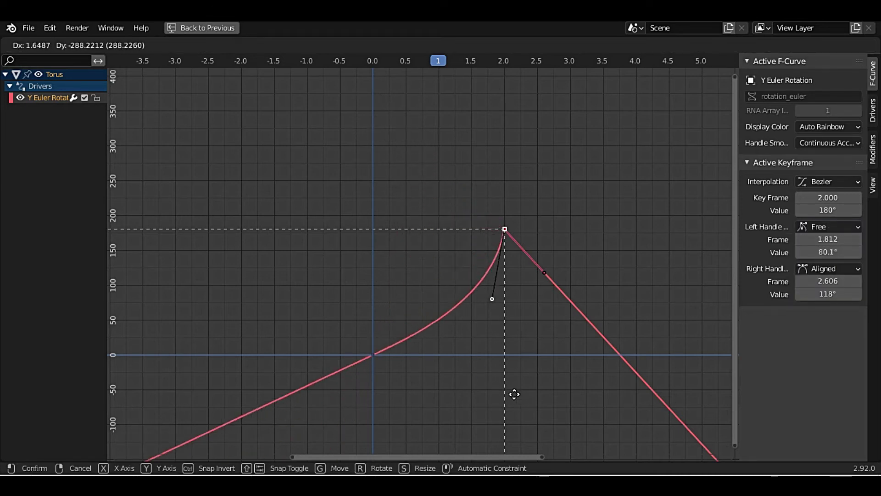
right_click(522, 296)
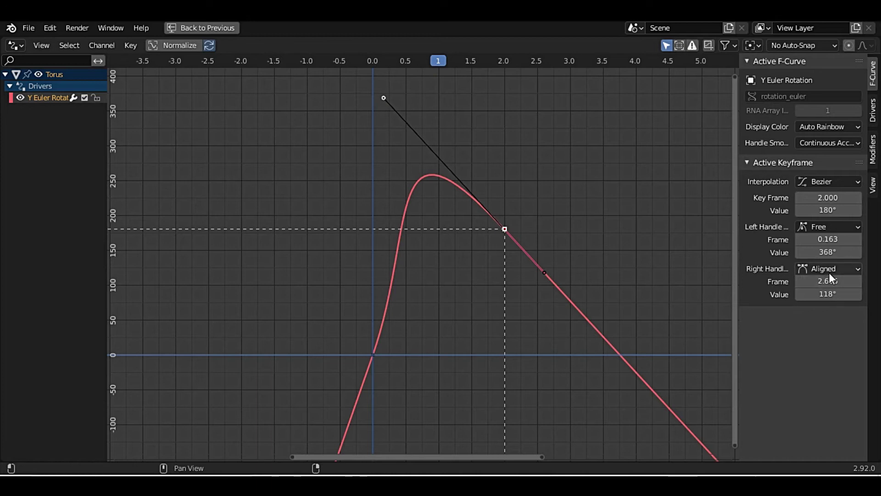
Adjust the right handle, undo the change, and return to the normal Layout view.
left_click(545, 273)
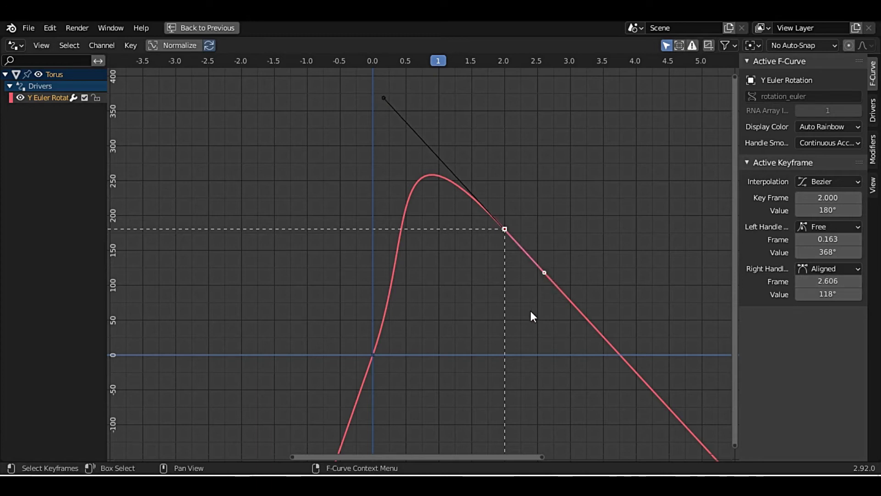
key("g")
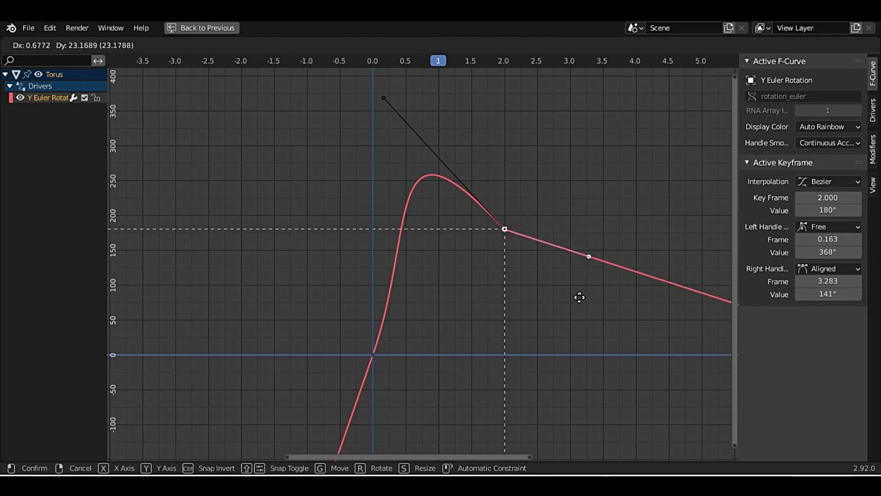
left_click(561, 304)
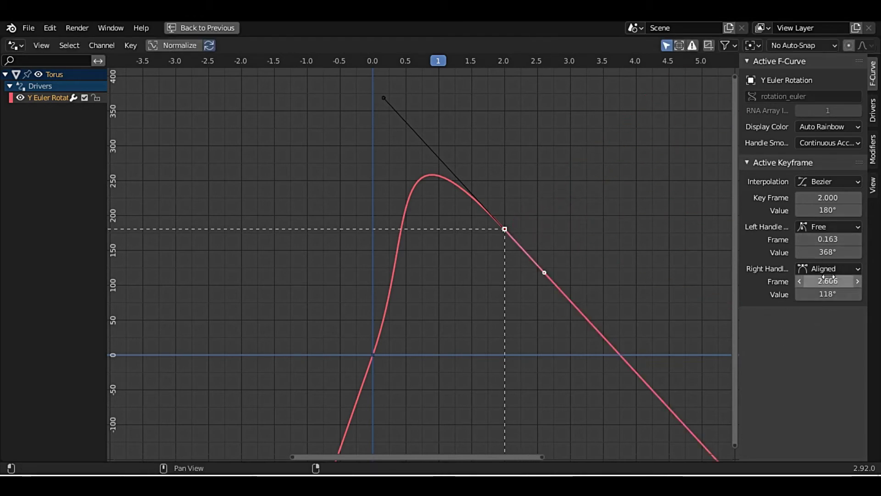
mouse_move(828, 280)
left_mouse_down()
mouse_move(849, 281)
mouse_move(807, 281)
left_mouse_up()
key("g")
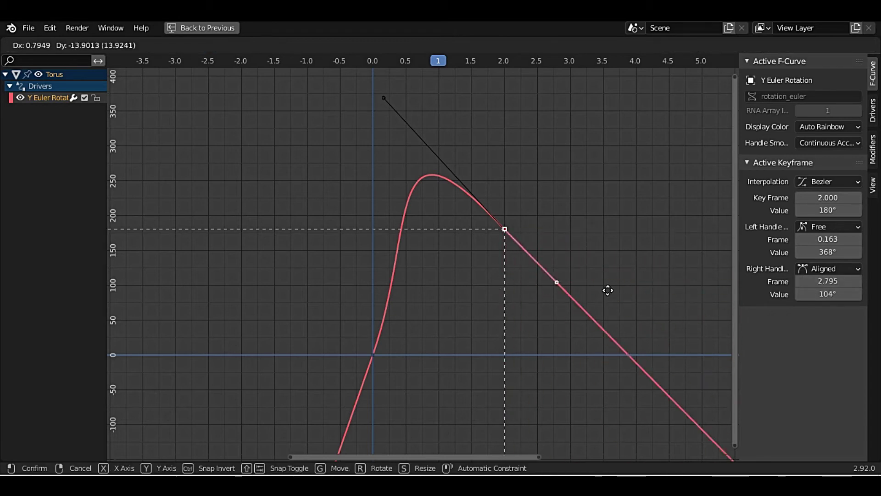
key("Escape")
key("ctrl+z")
key("ctrl+z")
key("ctrl+z")
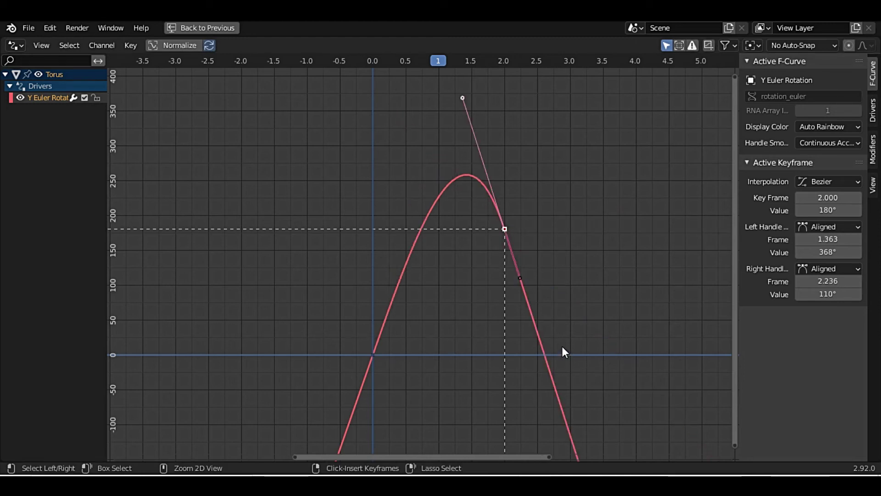
key("ctrl+space")
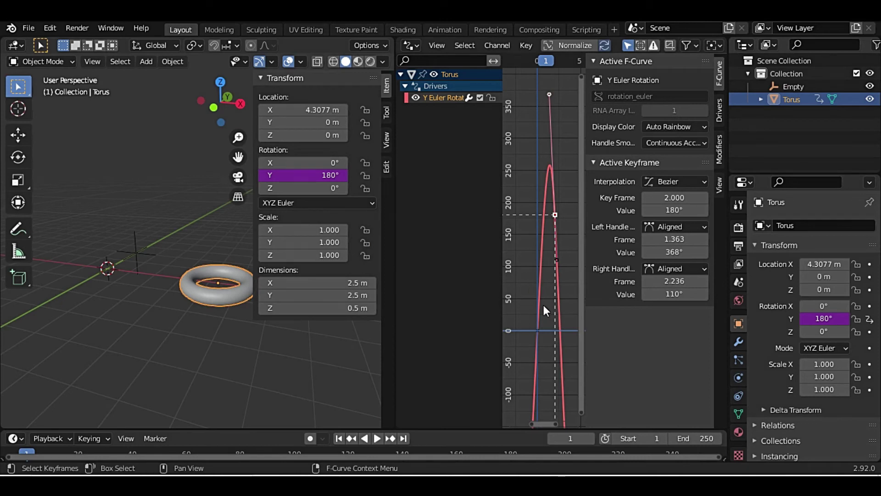
Frame the keyframe, zoom out, and close the Graph Editor and 3D viewport sidebars.
key("KP_Decimal")
scroll(551, 312, "down", 2)
scroll(518, 321, "down", 2)
scroll(542, 325, "down", 1)
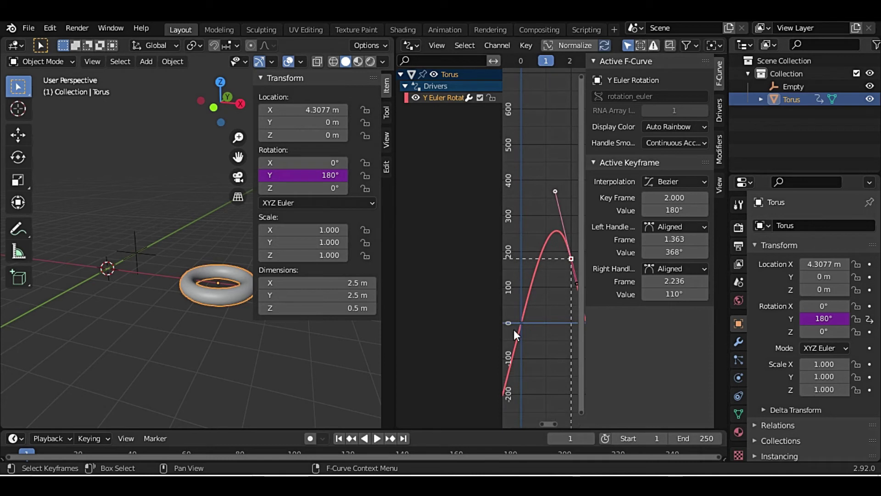
key("n")
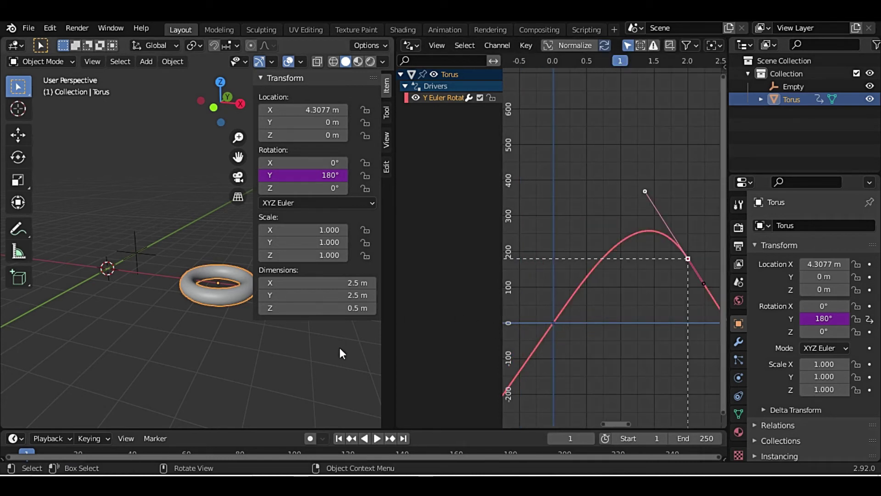
key("n")
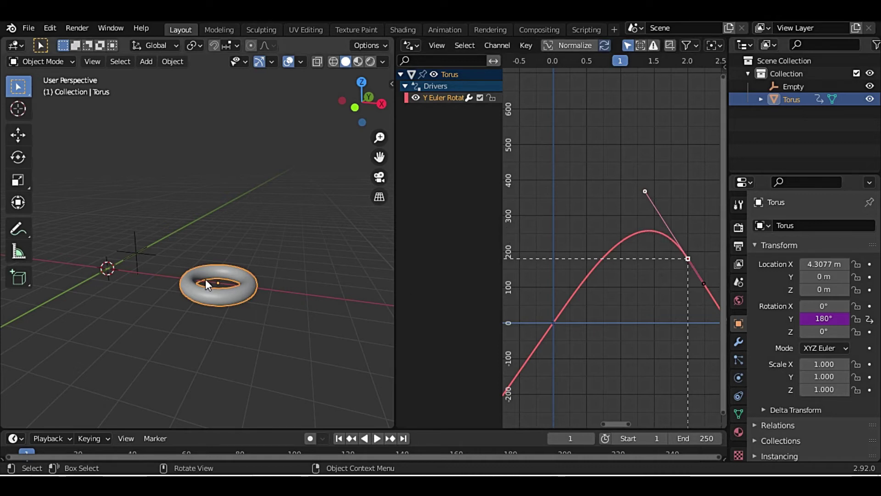
Clear the Empty's location to the origin, cancel a trial Y move, and reselect the torus.
left_click(133, 253)
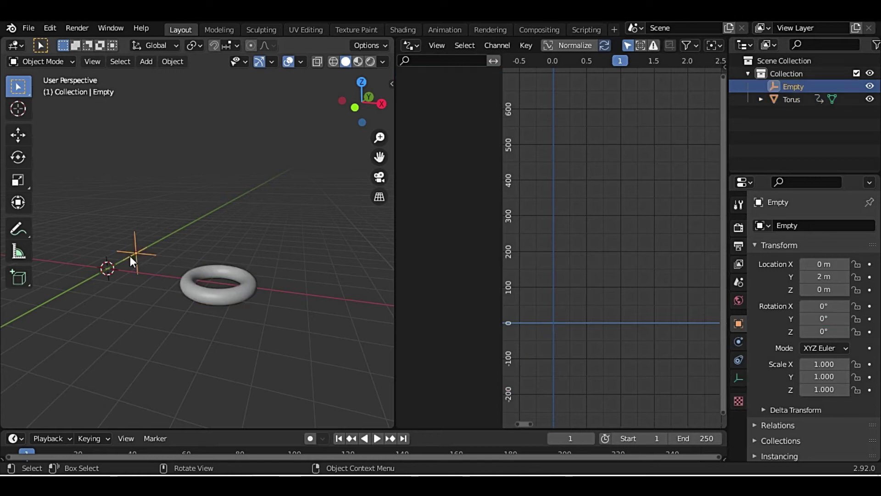
key("alt+g")
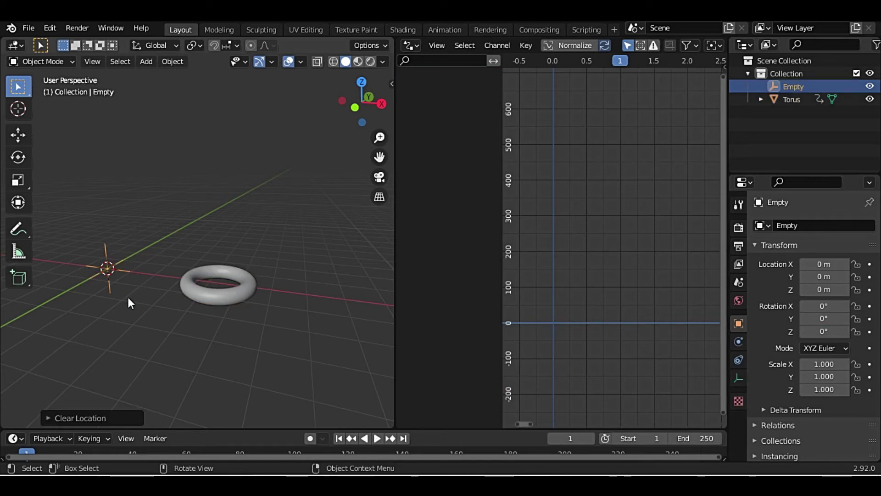
key("g")
key("y")
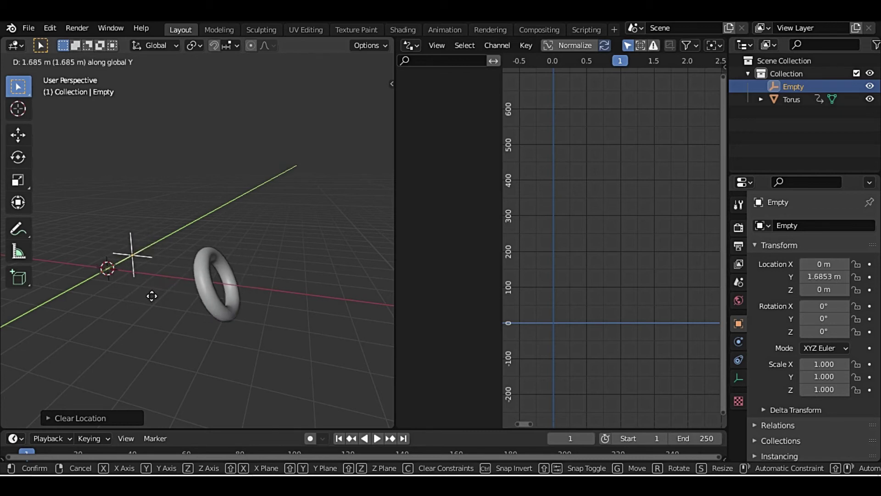
right_click(133, 309)
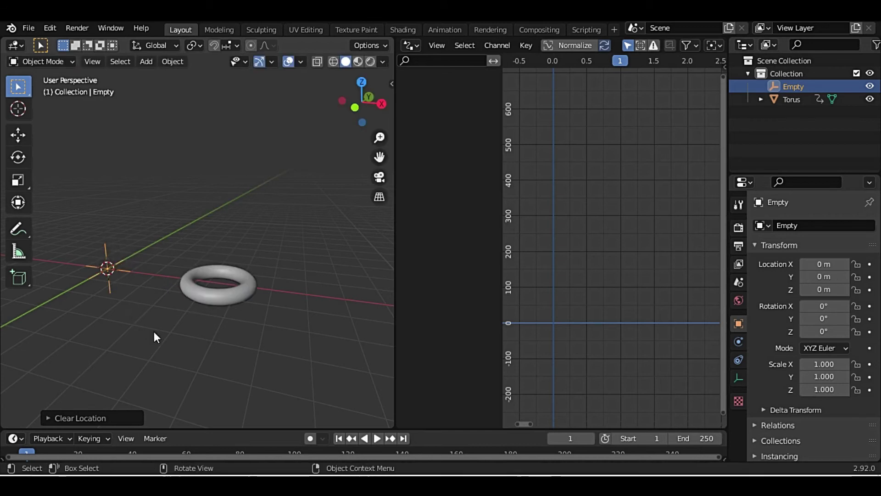
left_click(204, 299)
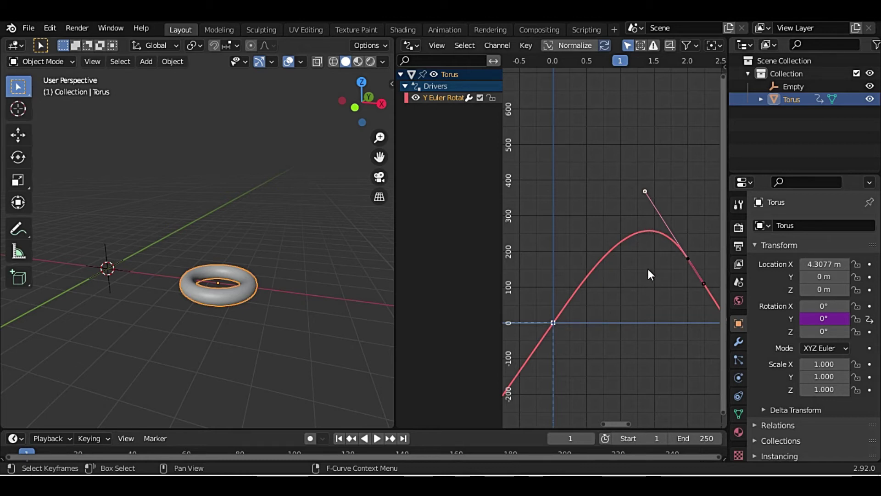
Maximize the Graph Editor and zoom out and pan to frame the whole driver curve.
key("ctrl+space")
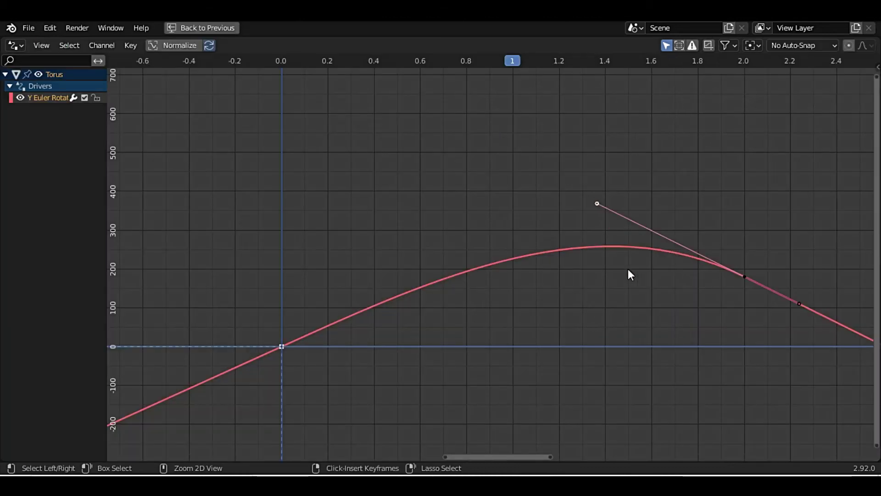
scroll(498, 337, "down", 2)
scroll(506, 344, "down", 3)
scroll(506, 347, "down", 2)
mouse_move(506, 351)
middle_mouse_down()
mouse_move(428, 353)
mouse_move(365, 373)
middle_mouse_up()
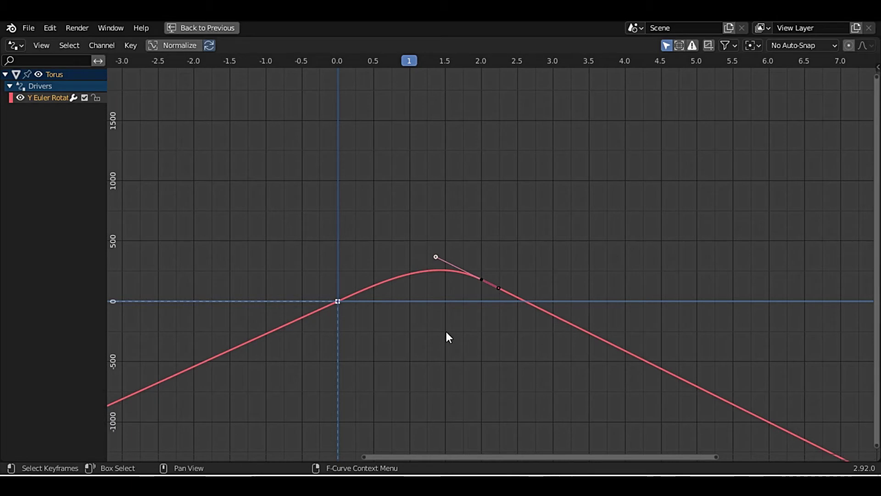
Duplicate the end keyframe three times, placing rising copies near 3.1, 4.5 and 6.2.
left_click(481, 279)
key("g")
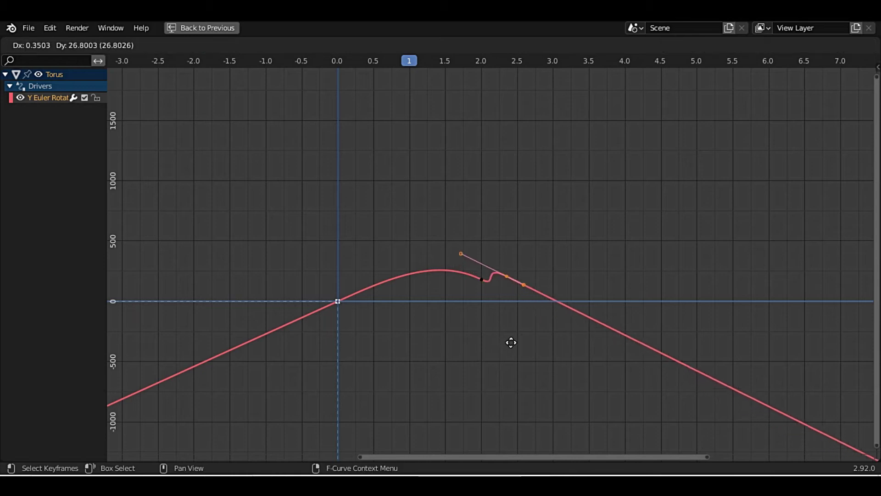
left_click(557, 305)
key("shift+d")
left_click(654, 268)
key("shift+d")
left_click(707, 266)
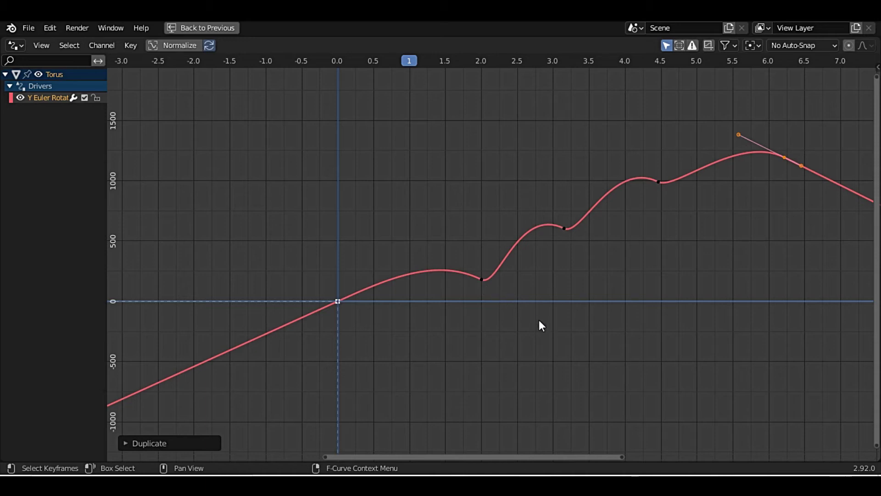
left_click(481, 280)
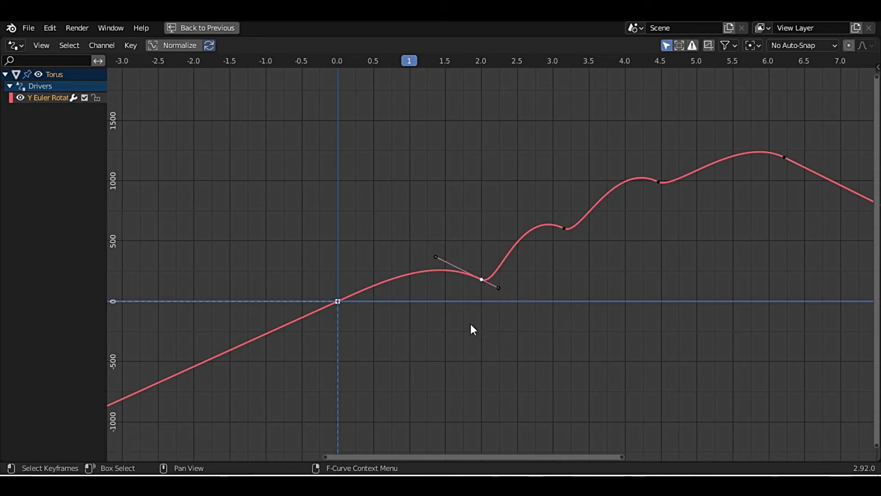
Move the 2.0 keyframe to about 1.3 at roughly 310° and reshape its right handle.
right_click(482, 280)
key("g")
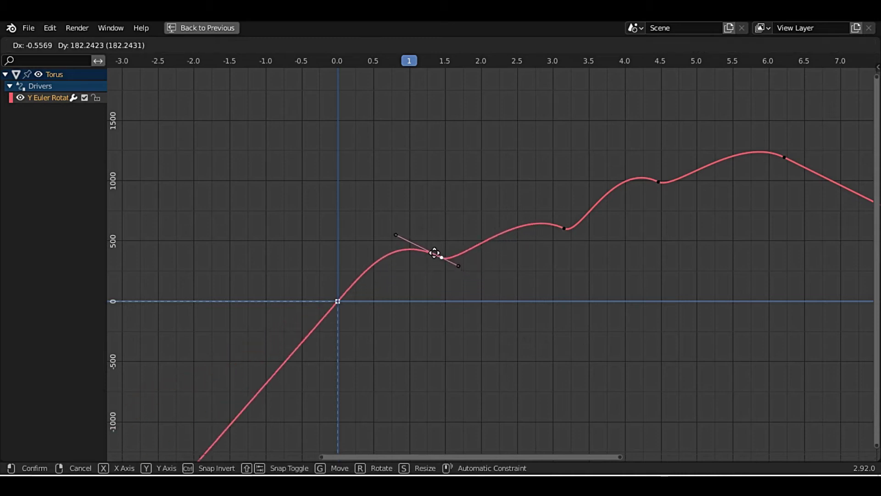
left_click(427, 263)
left_click(447, 271)
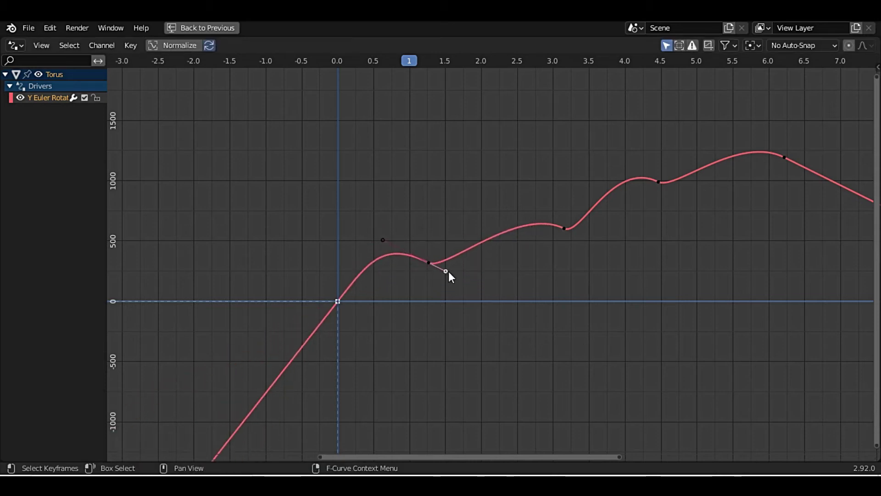
key("g")
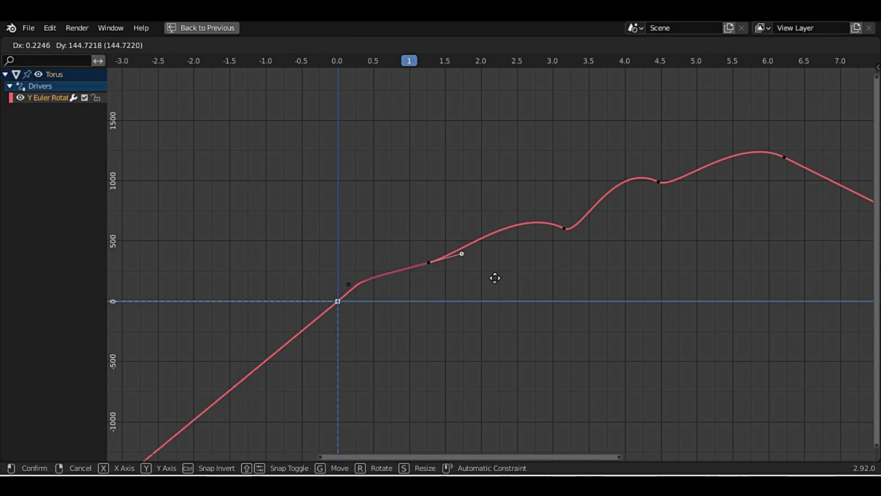
left_click(490, 288)
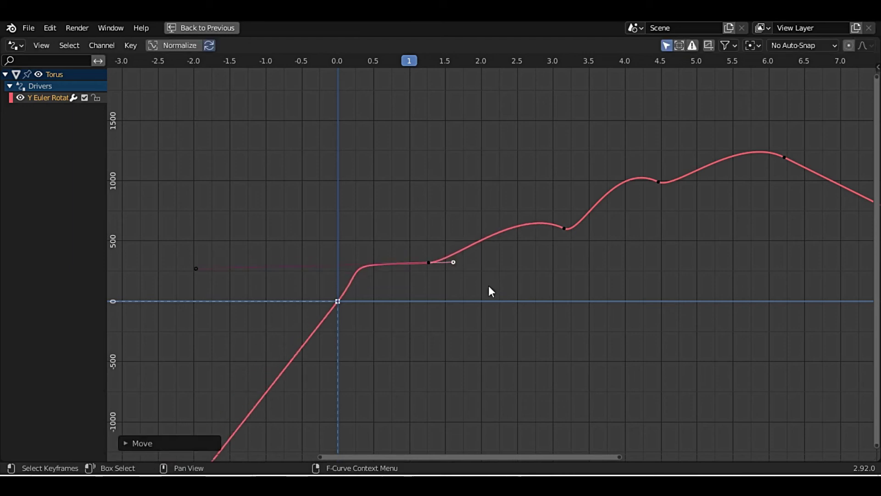
left_click(429, 263)
Give the keyframes near 1.3 and 3.2 Vector handles.
right_click(429, 262)
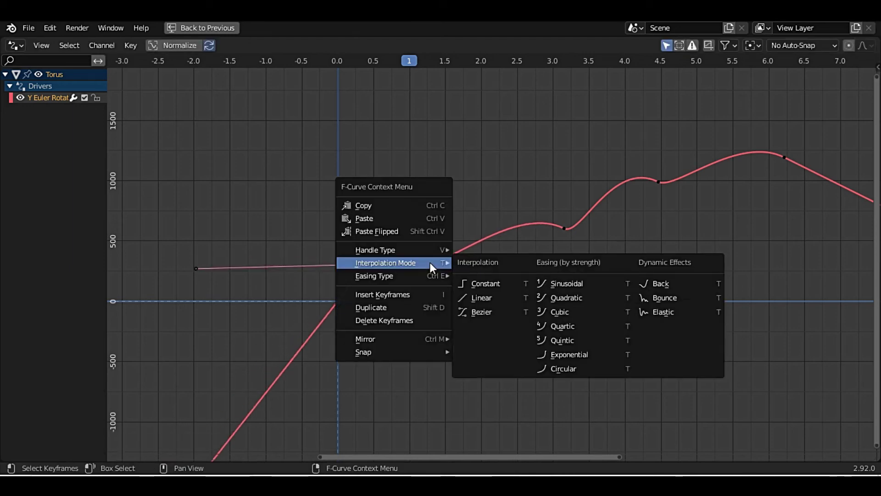
mouse_move(375, 250)
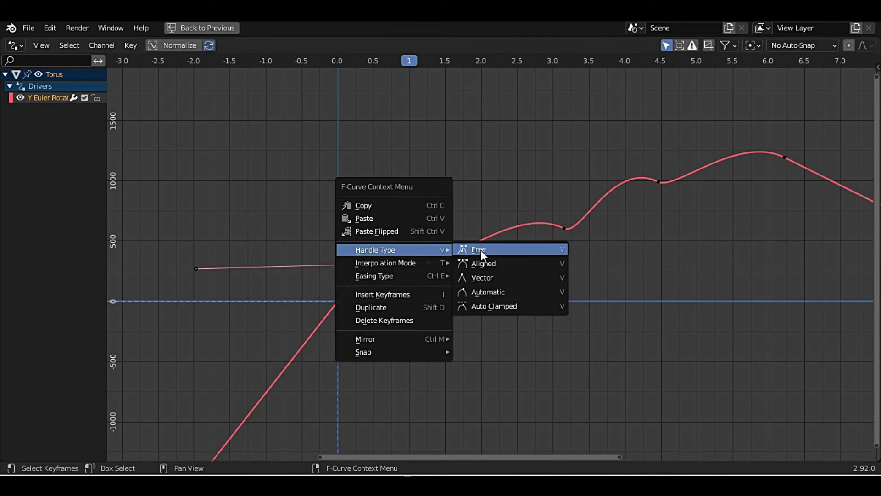
left_click(493, 266)
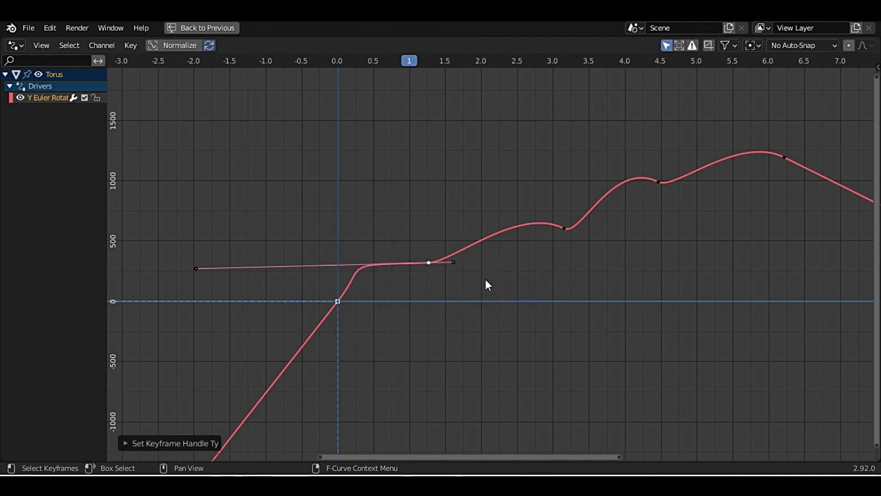
right_click(428, 262)
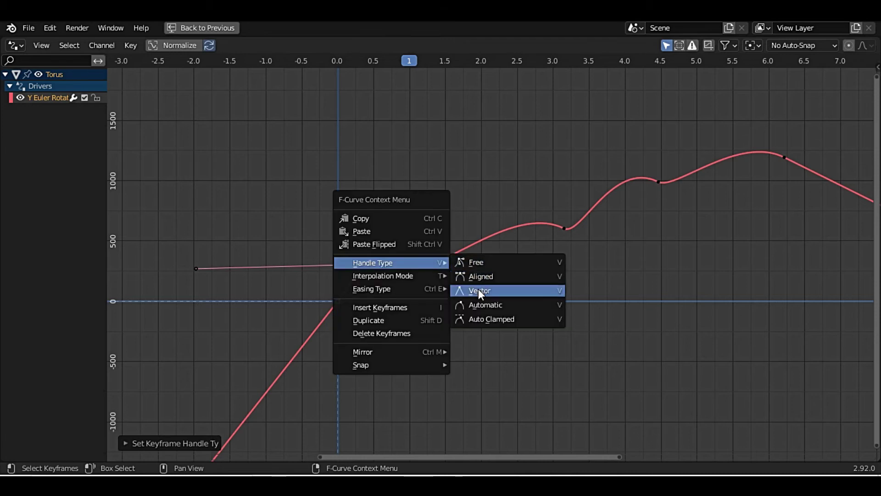
left_click(480, 292)
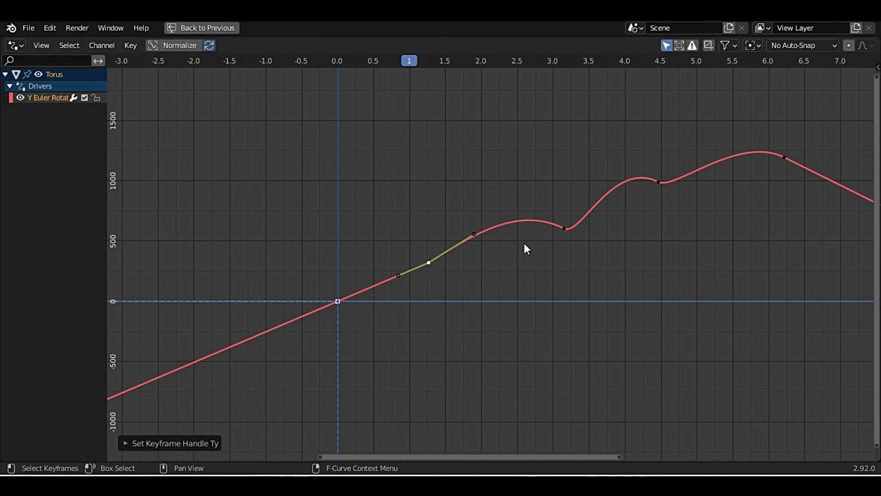
left_click(566, 227)
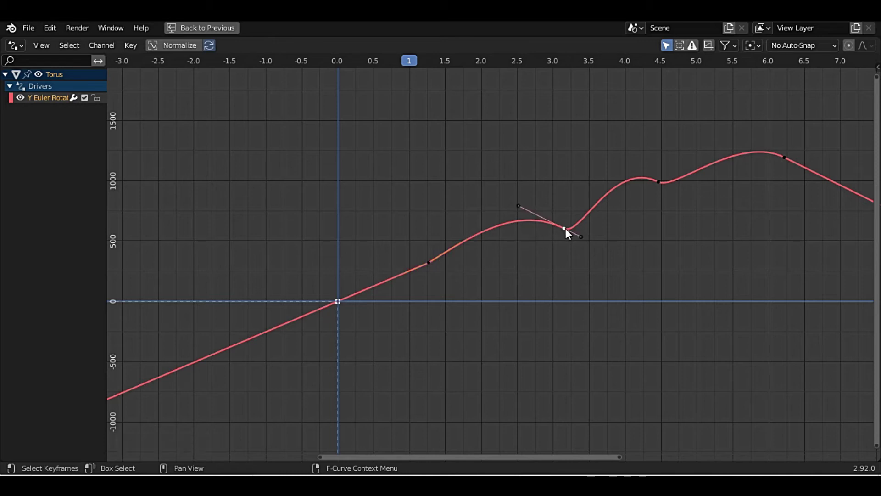
right_click(564, 228)
left_click(618, 259)
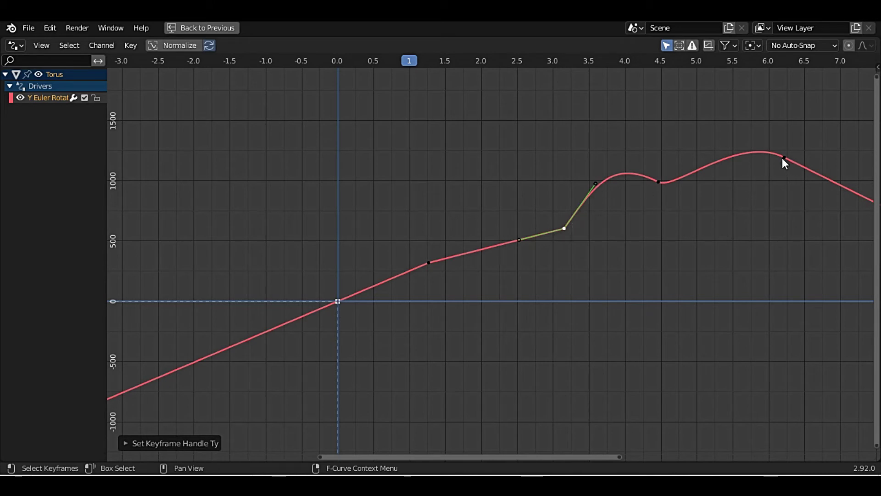
Switch all keyframes to Automatic handles and lower the keyframe near 3.2.
left_click(659, 183)
right_click(659, 183)
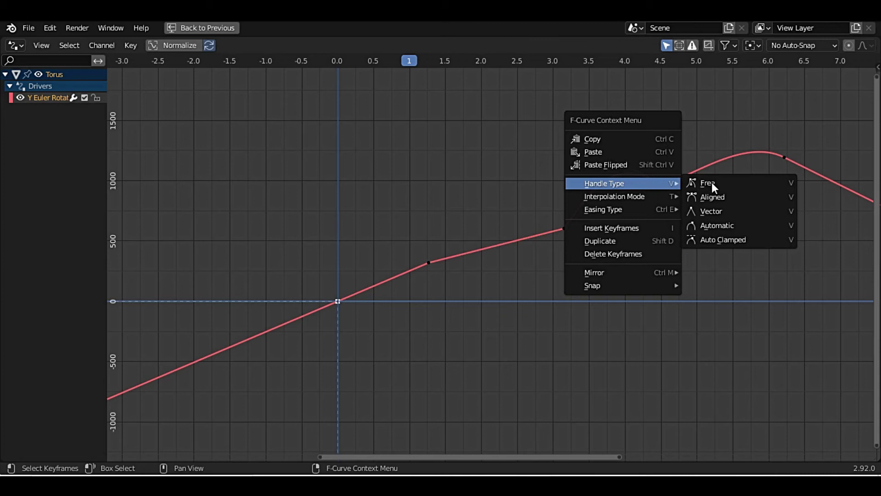
left_click(711, 210)
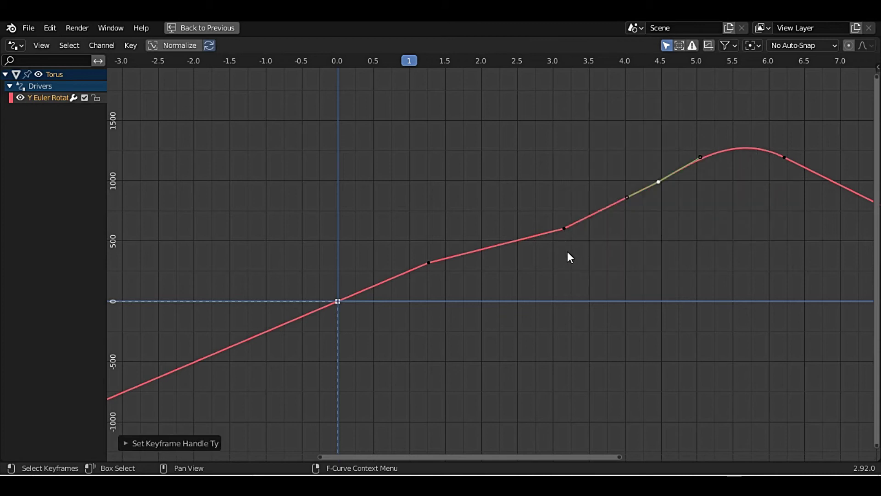
key("a")
right_click(538, 229)
mouse_move(483, 230)
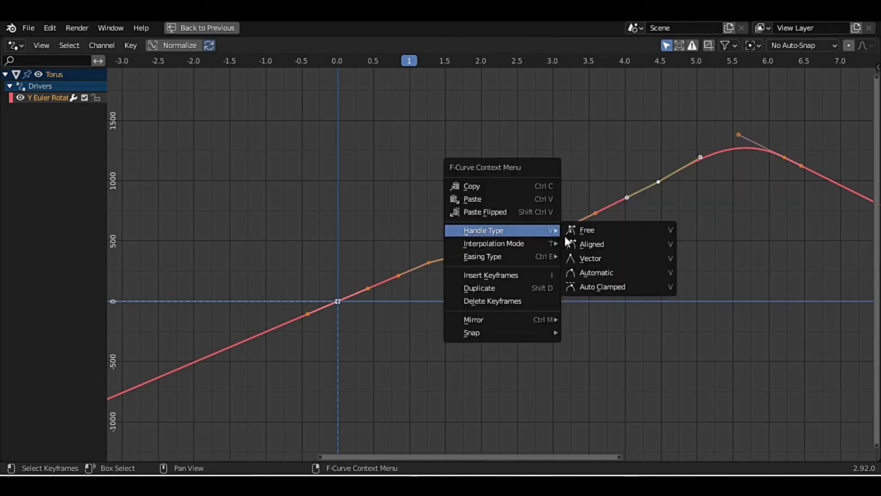
left_click(593, 271)
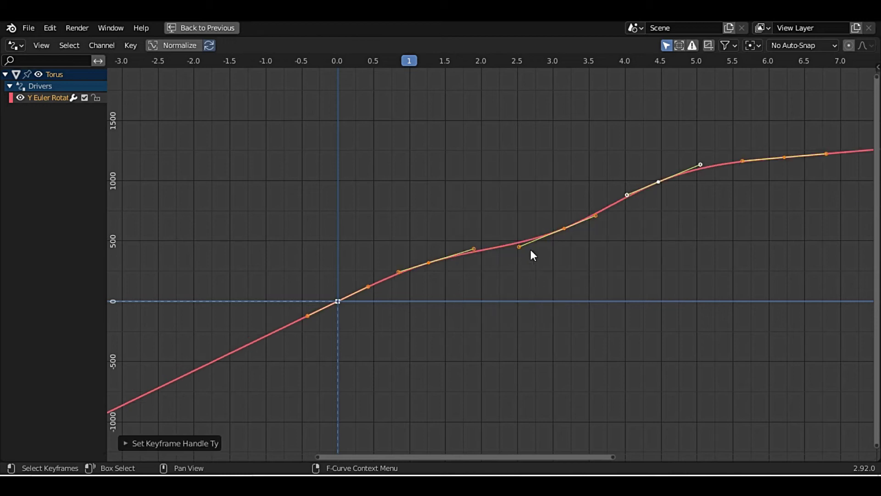
left_click(563, 232)
key("g")
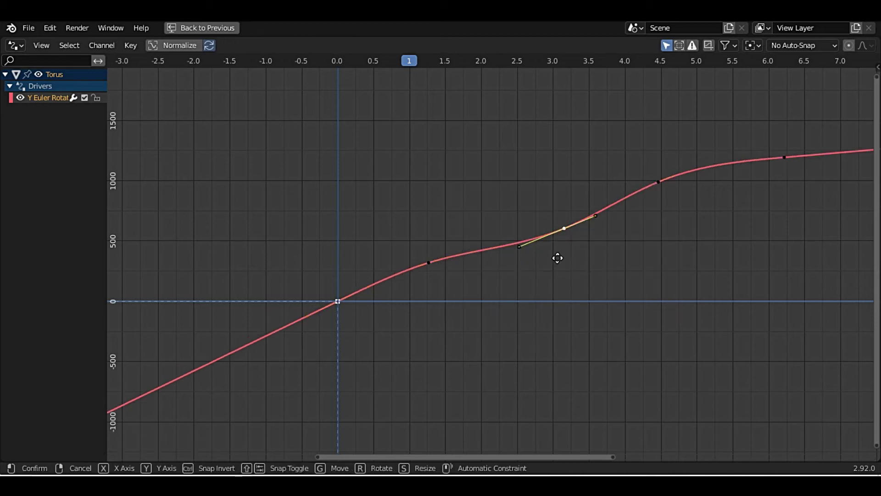
left_click(558, 289)
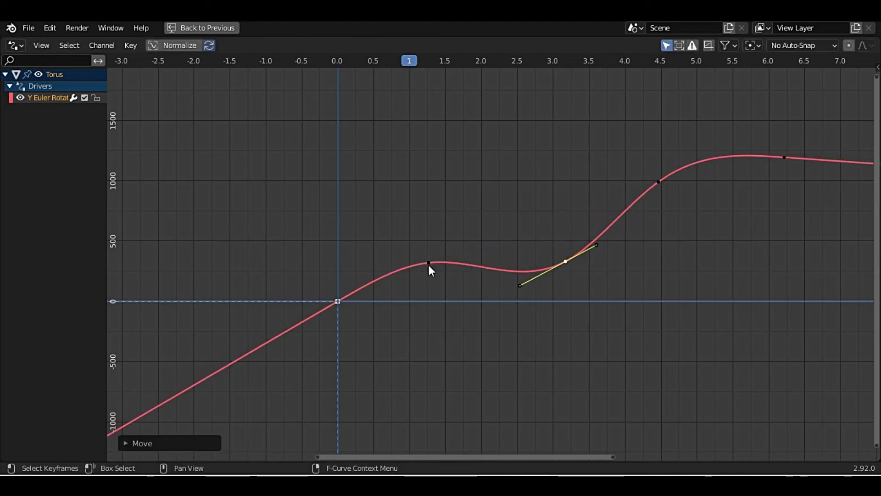
Try Free, then Aligned handles on the keyframe near 1.3, moving it to test each.
left_click(428, 264)
right_click(430, 263)
mouse_move(376, 264)
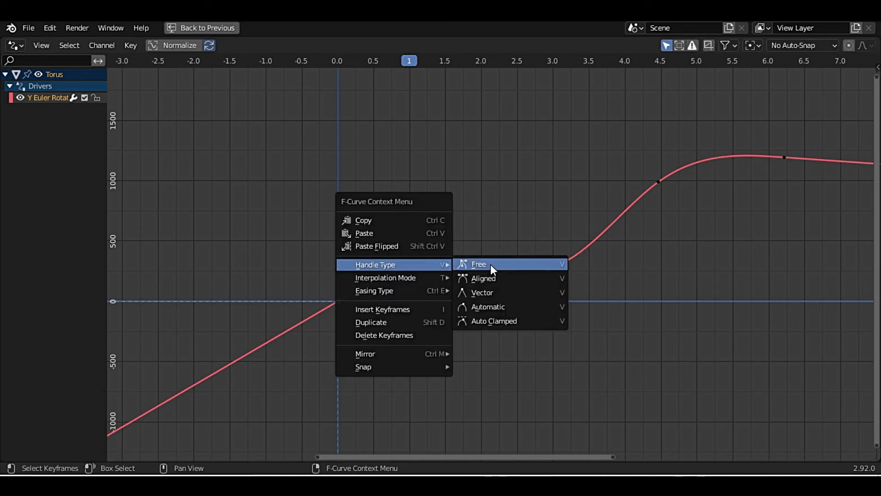
left_click(491, 264)
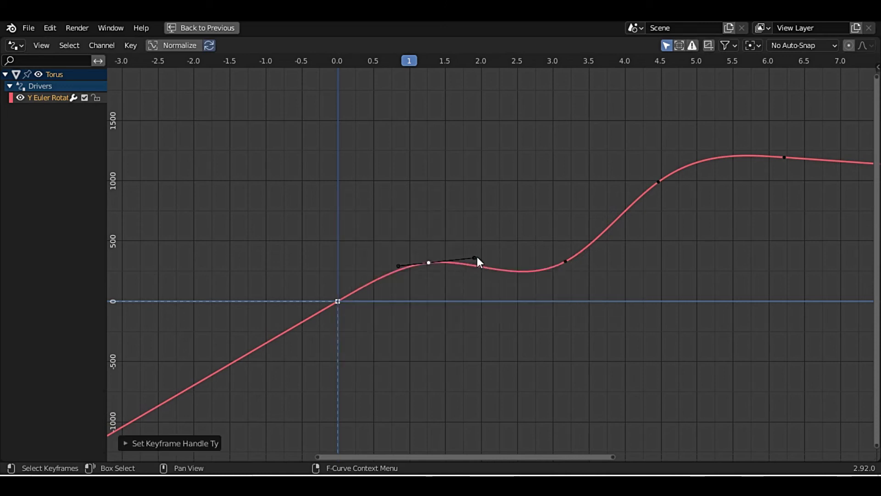
key("g")
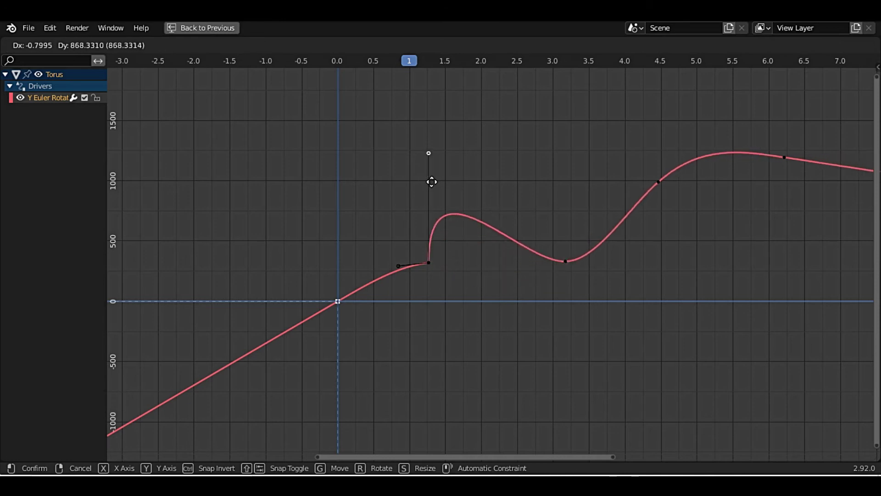
left_click(410, 275)
left_click(426, 264)
right_click(426, 263)
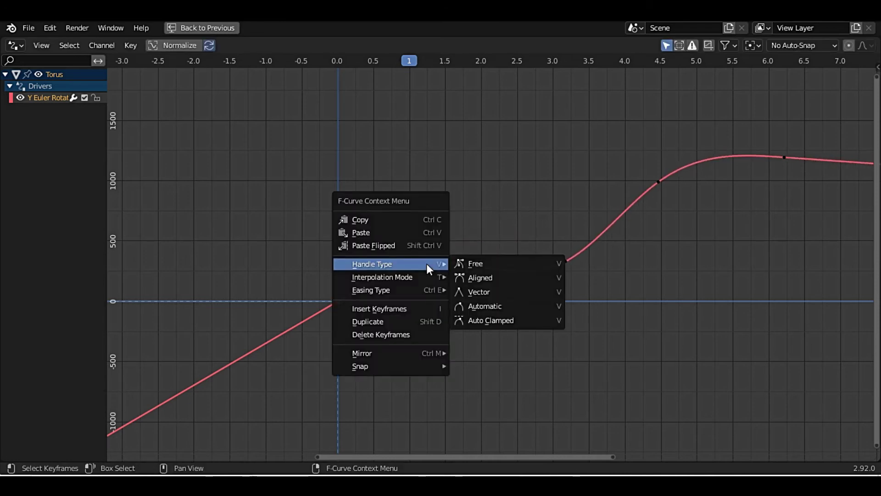
left_click(480, 279)
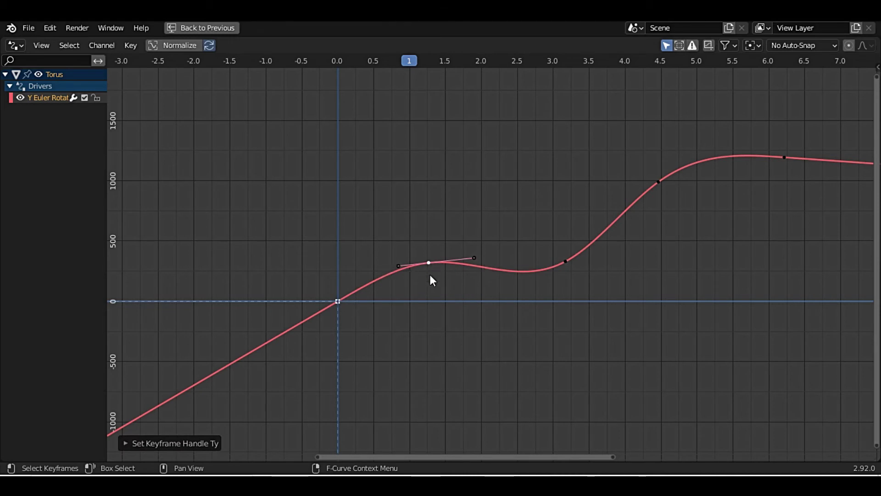
key("g")
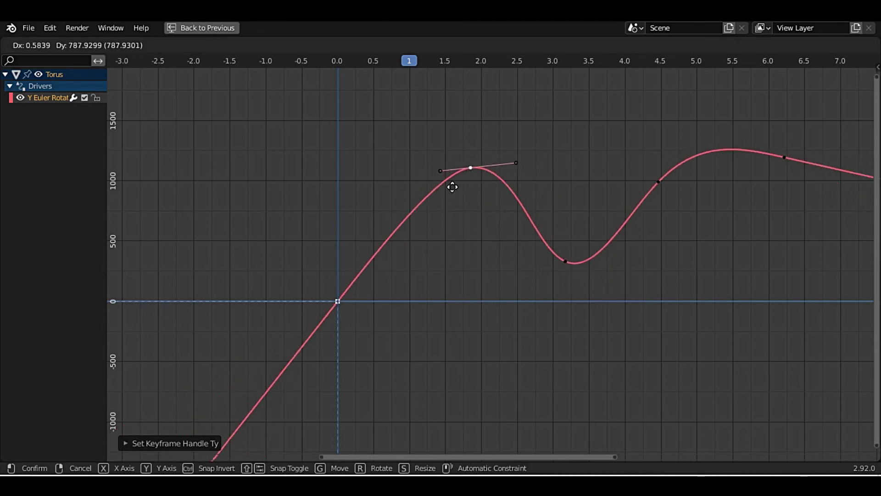
left_click(428, 284)
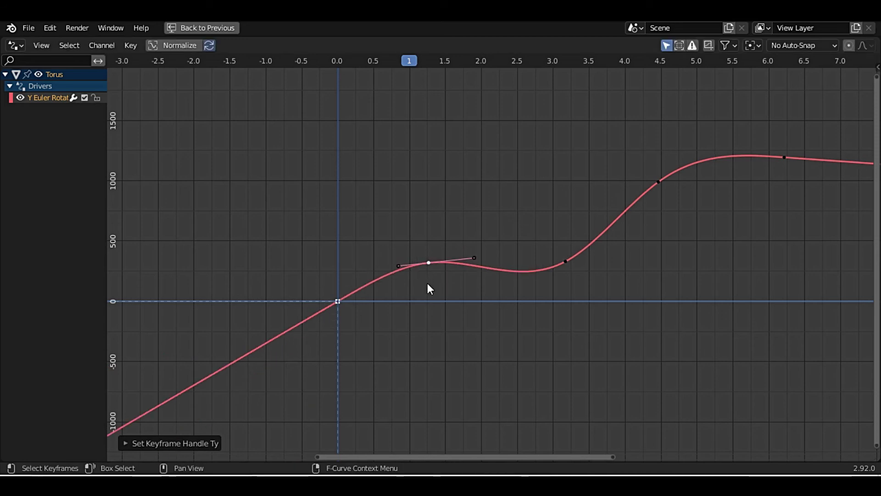
Switch the 1.3 keyframe to Automatic, then Auto Clamped handles, testing with a move.
right_click(429, 265)
mouse_move(385, 264)
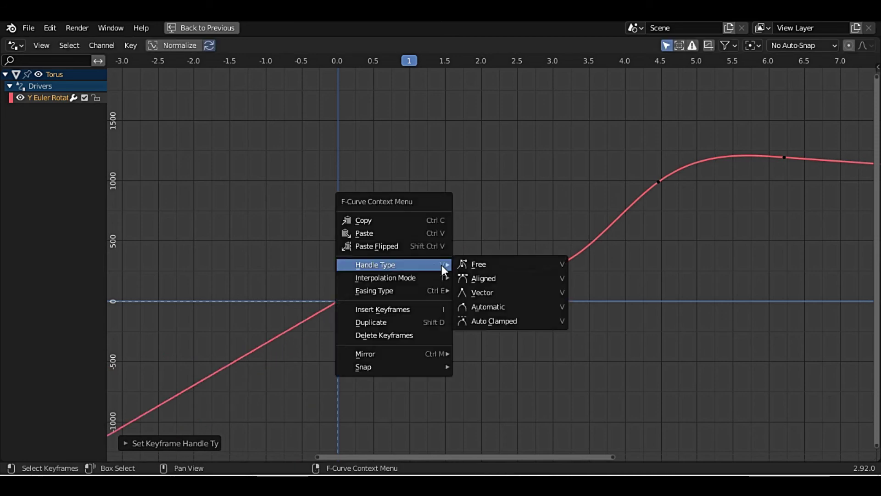
left_click(497, 308)
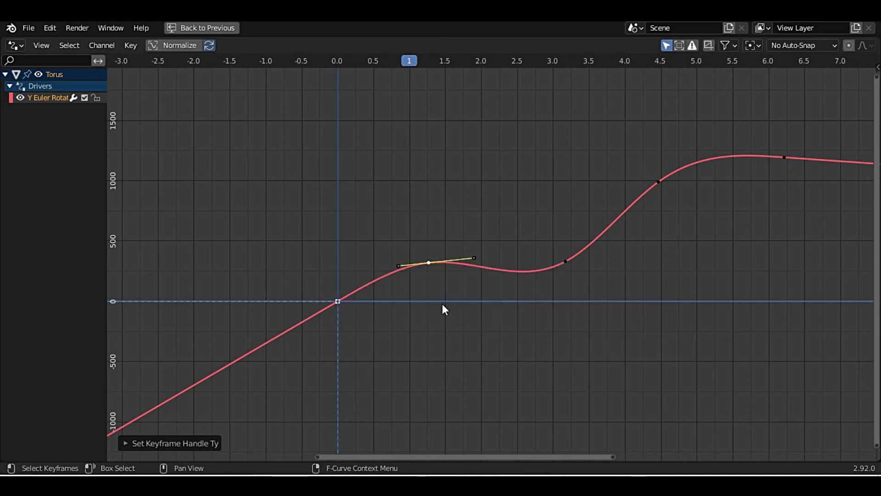
key("g")
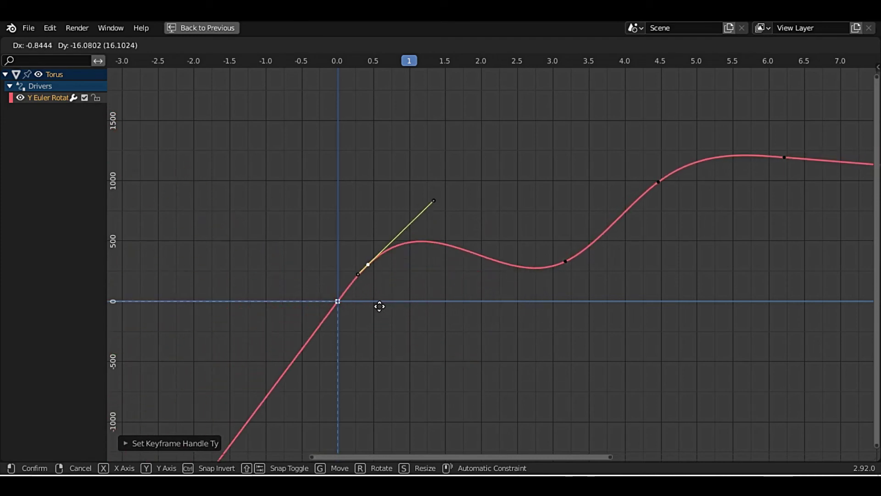
left_click(436, 277)
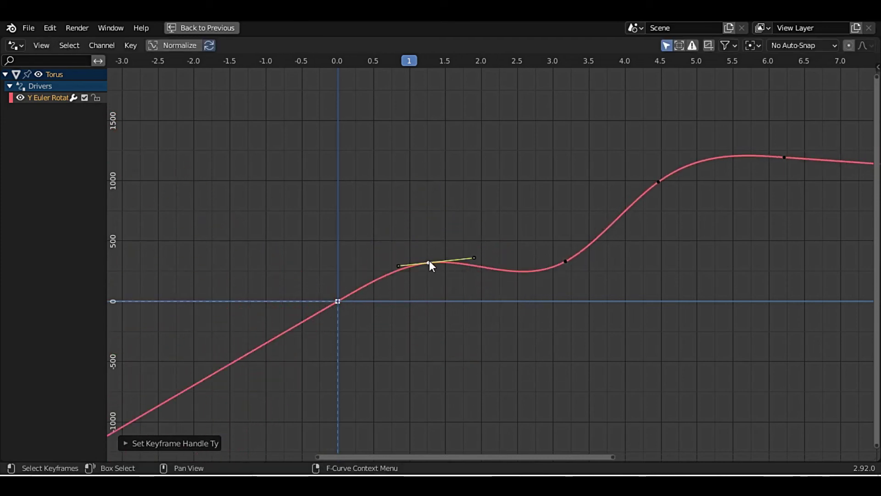
right_click(428, 262)
left_click(493, 322)
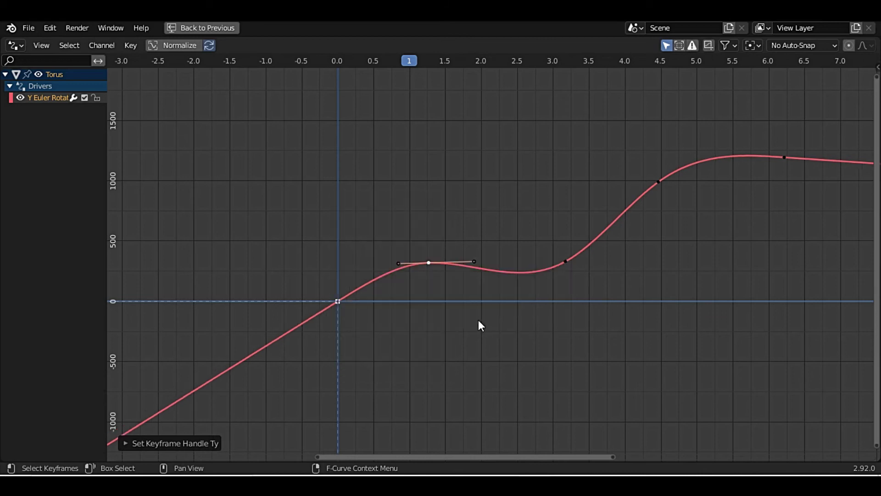
left_click(430, 264)
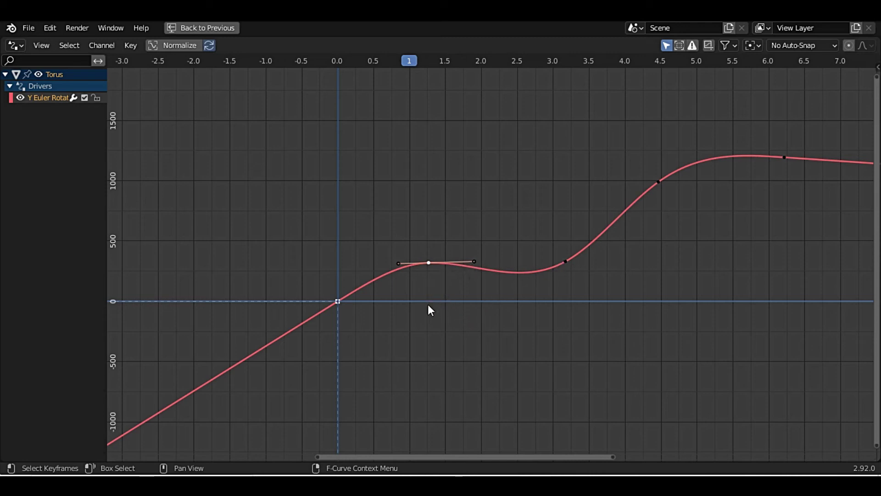
Set the 1.3 keyframe back to Automatic handles and return it to its original height.
key("g")
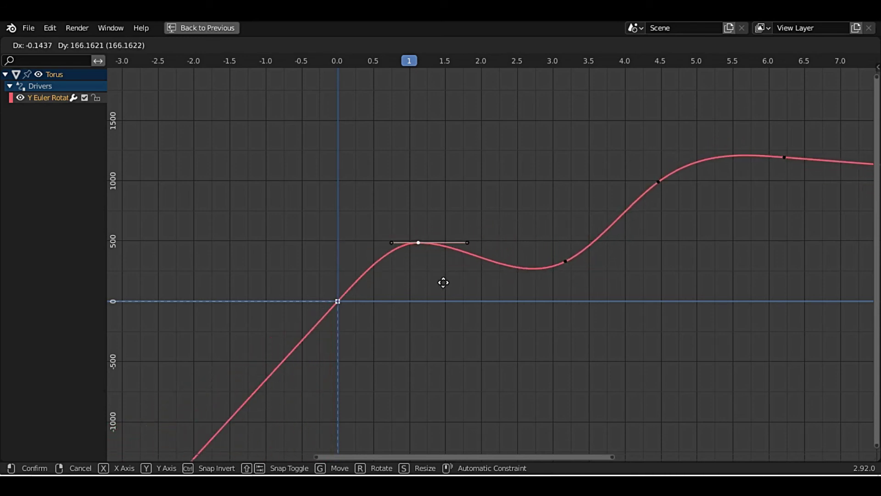
right_click(470, 277)
right_click(439, 264)
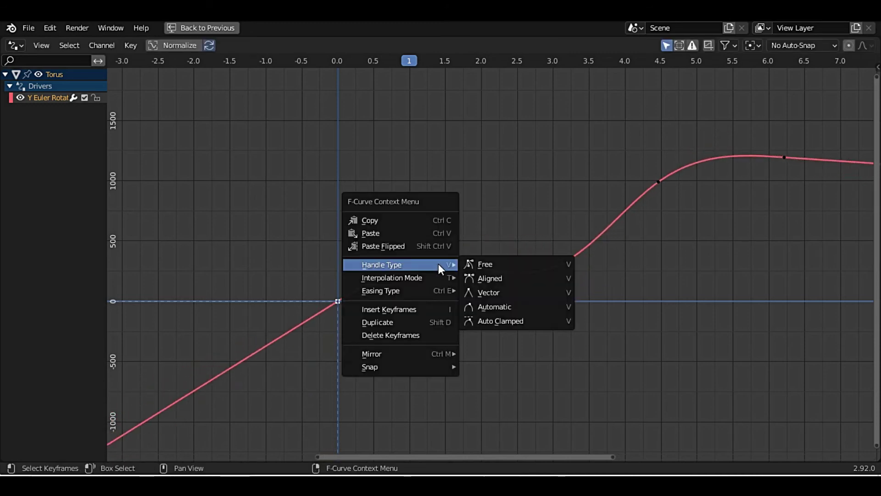
left_click(498, 308)
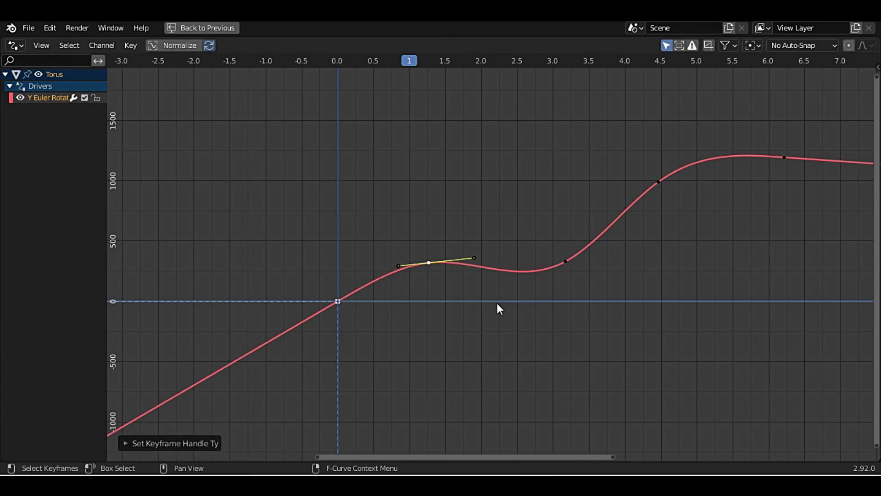
key("g")
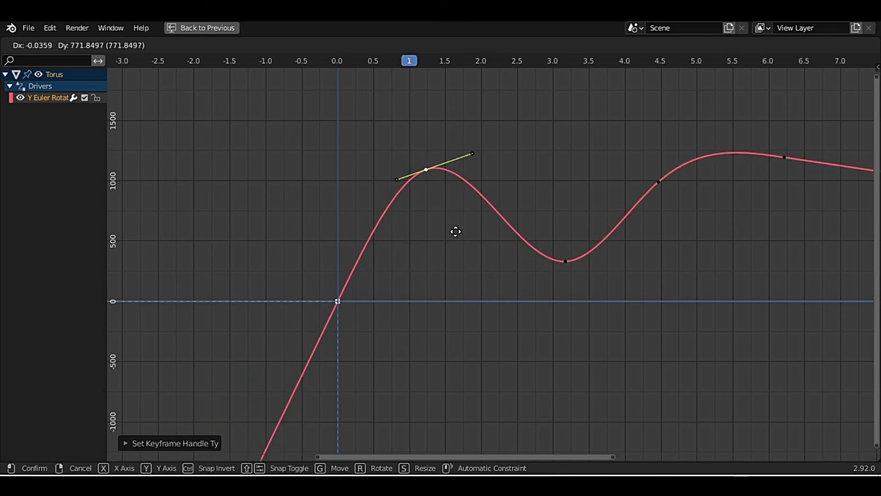
left_click(468, 303)
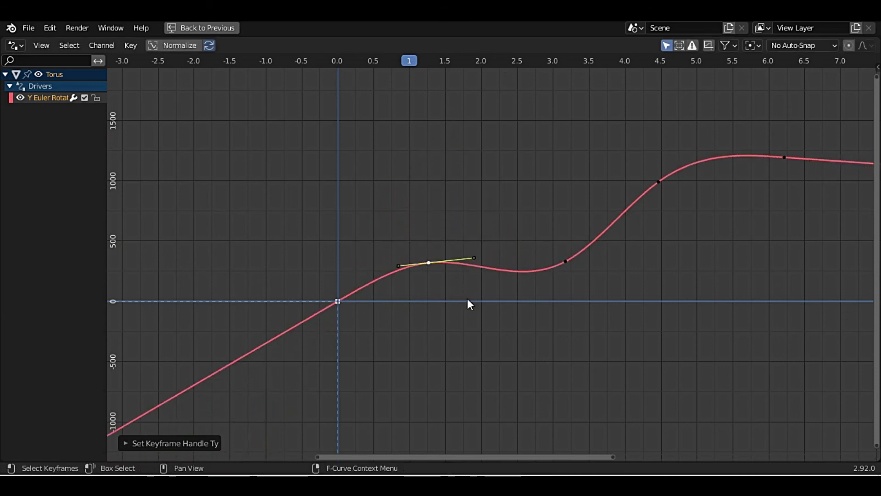
right_click(431, 265)
mouse_move(387, 272)
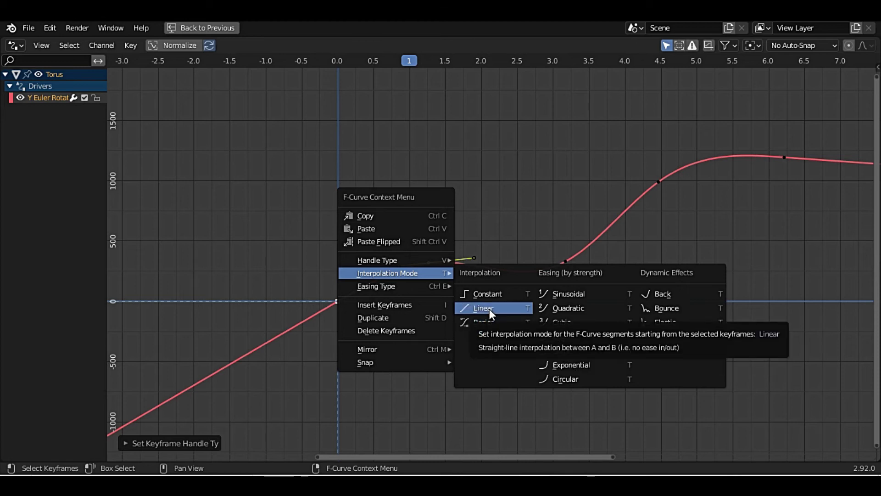
Try Linear interpolation, undo it, and set Constant interpolation after the keyframe near 1.3.
left_click(489, 309)
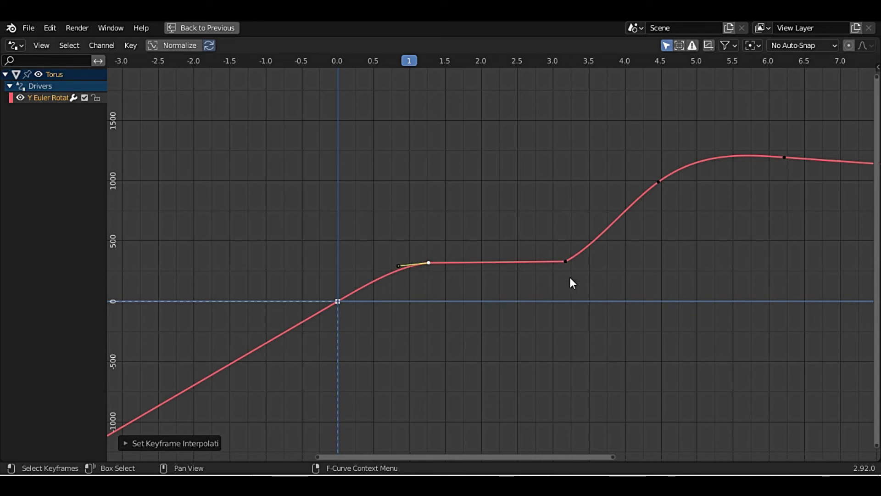
left_click(657, 183)
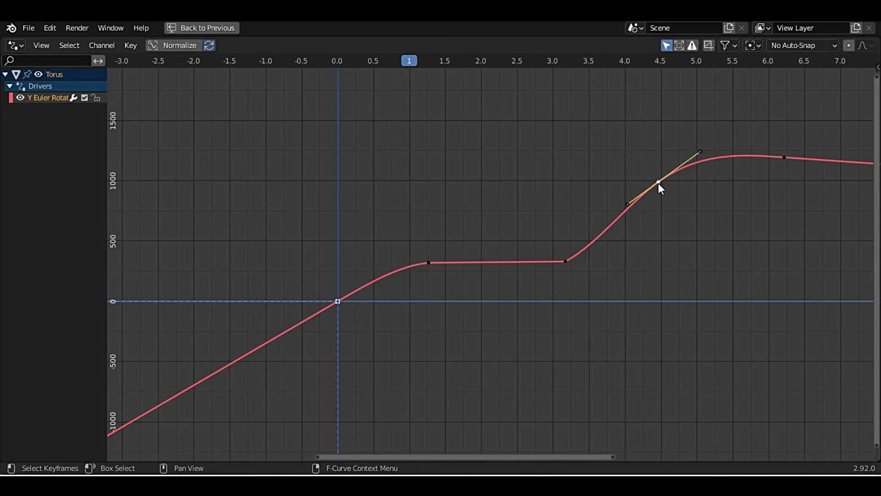
right_click(658, 182)
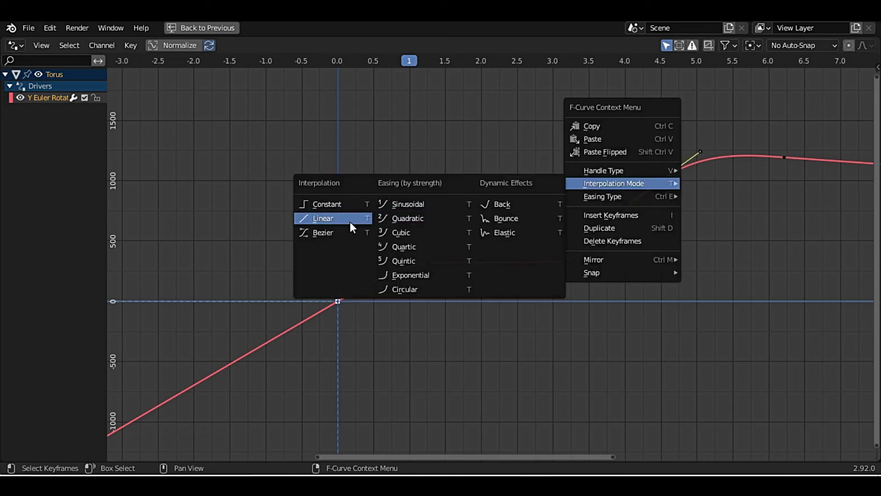
left_click(348, 221)
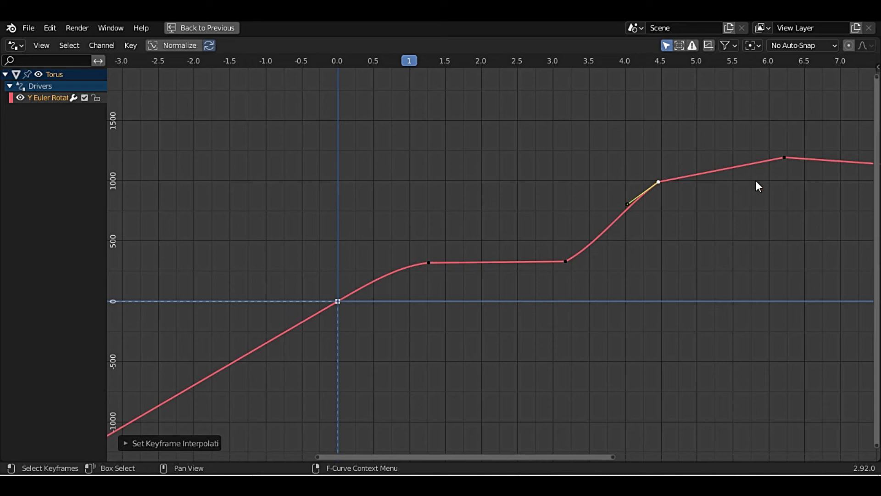
key("ctrl+z")
key("ctrl+z")
key("ctrl+z")
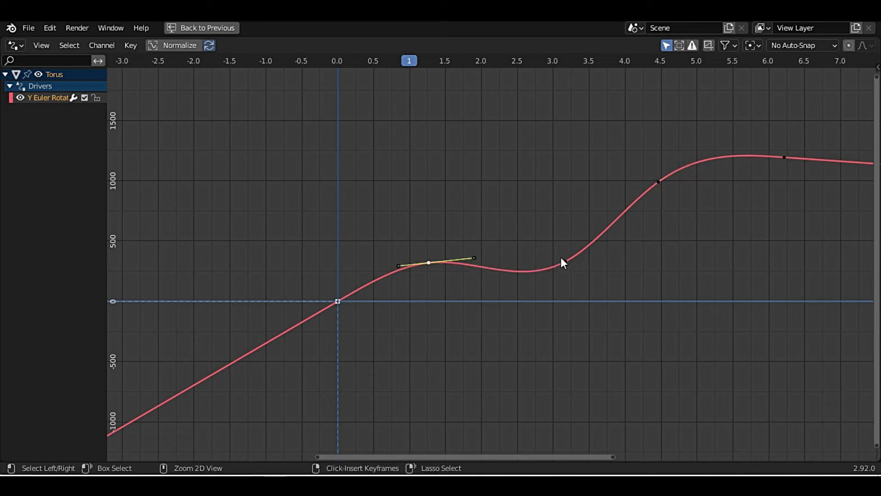
right_click(428, 261)
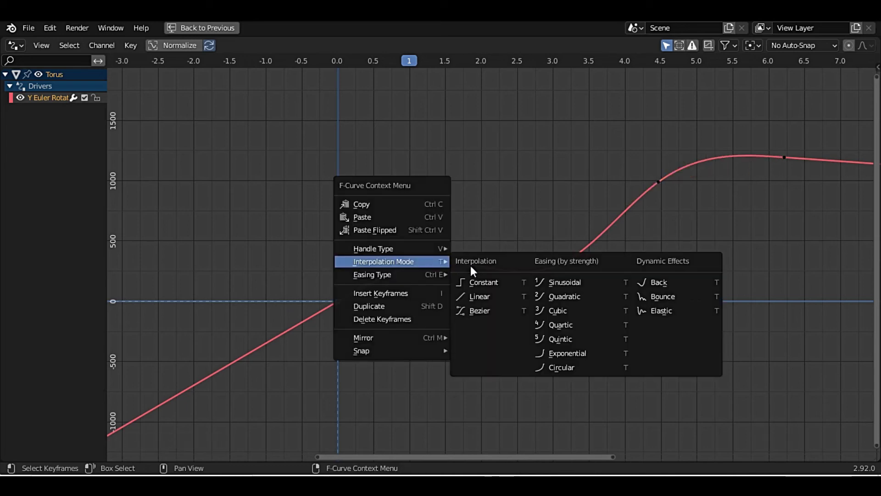
left_click(478, 283)
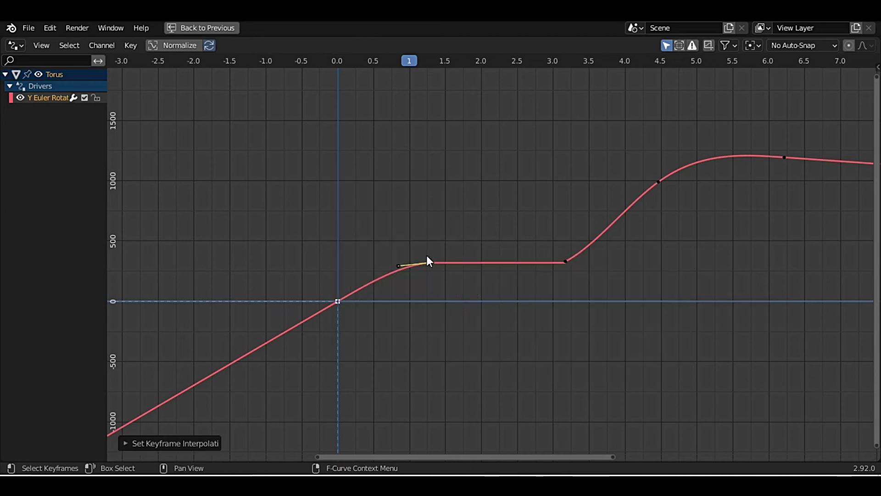
left_click(566, 261)
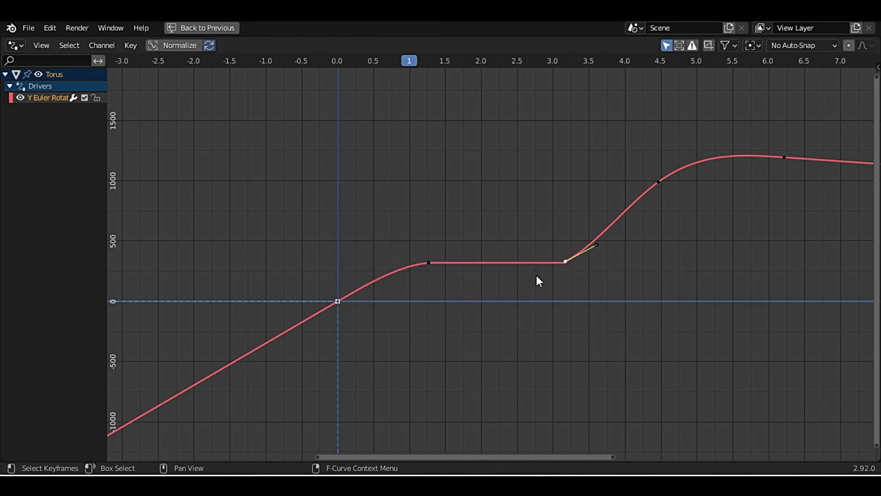
Set every driver keyframe to Constant interpolation, forming a staircase.
key("a")
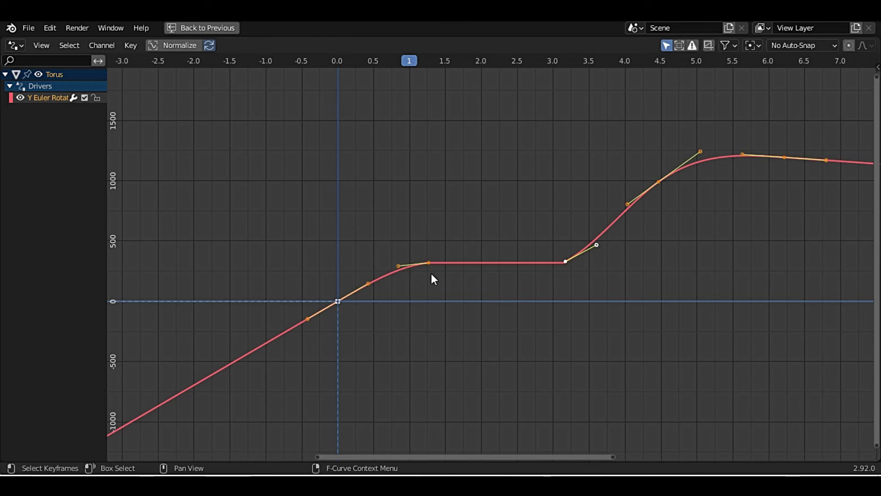
right_click(436, 266)
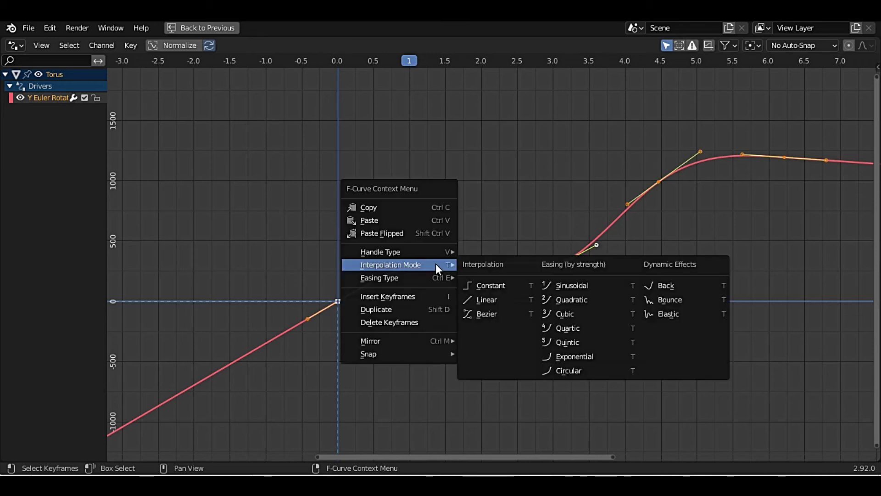
left_click(495, 283)
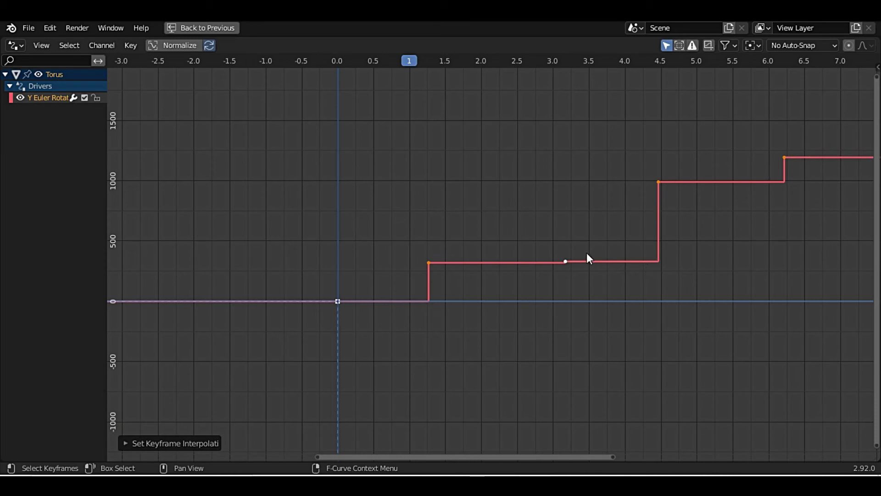
Raise the middle-step keyframe to about 690° and return to the Layout workspace.
left_click(565, 262)
key("g")
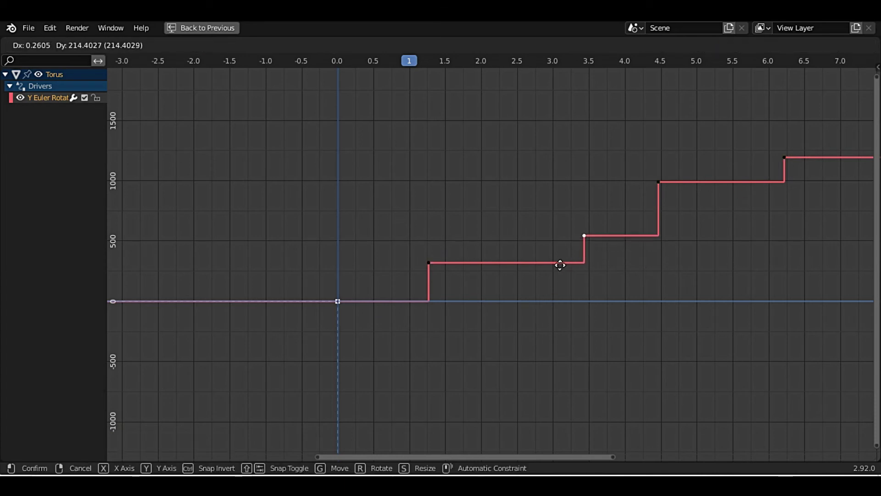
left_click(514, 257)
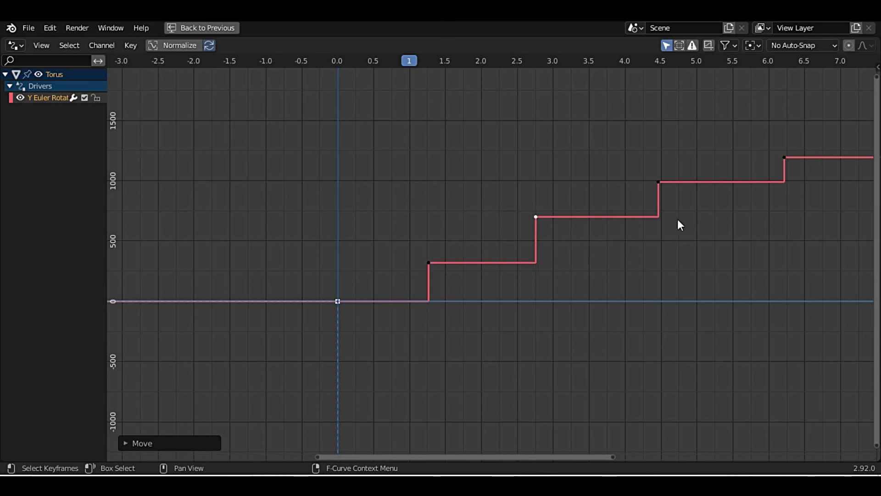
key("ctrl+space")
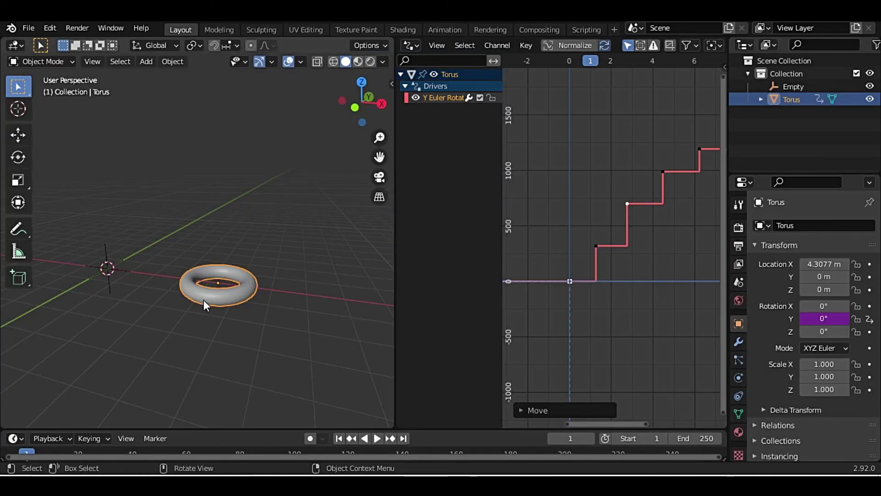
Test the driver by sliding the Empty along Y, then cancel the move.
left_click(108, 267)
key("g")
key("y")
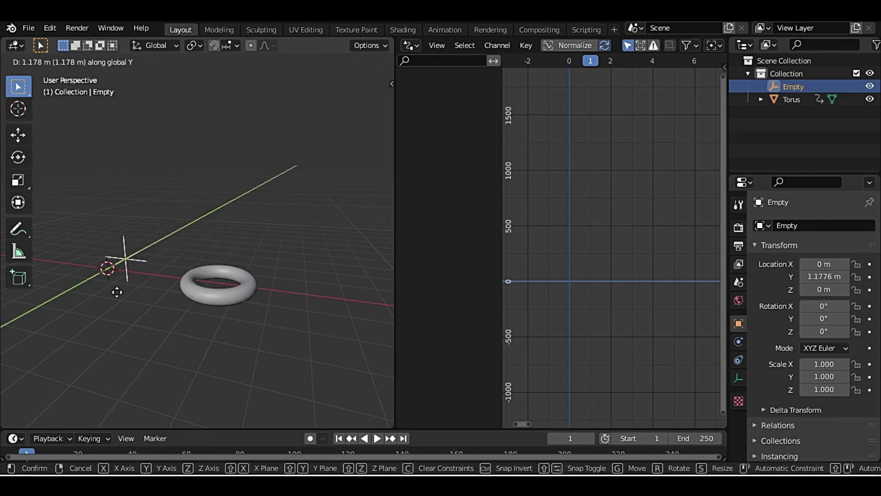
key("Escape")
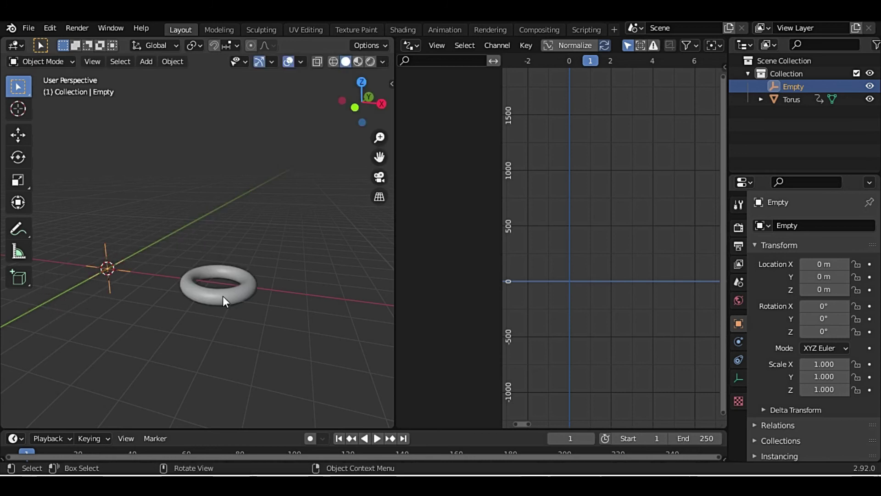
Make all Torus driver keyframes Linear and fit the whole curve in view.
left_click(241, 301)
key("a")
right_click(614, 239)
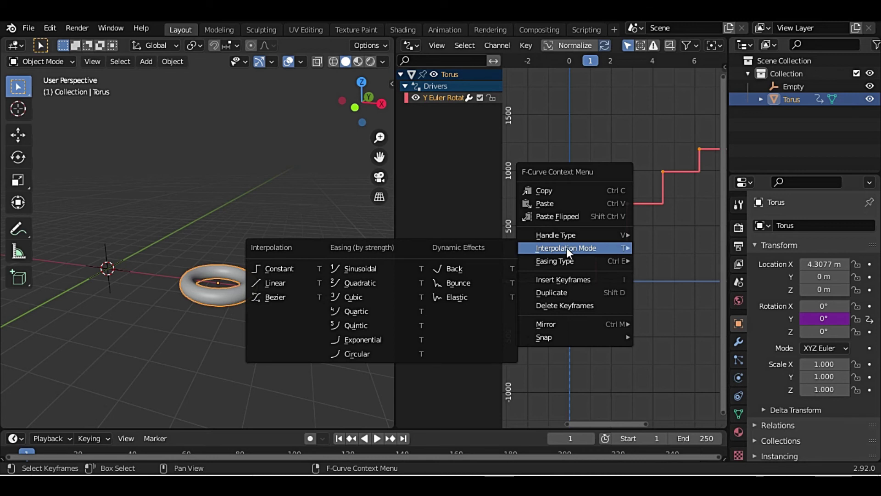
left_click(274, 283)
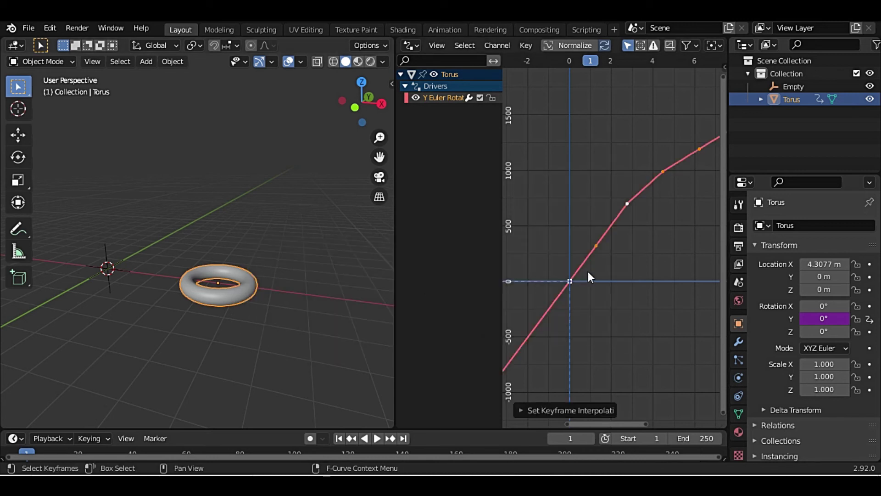
key("Home")
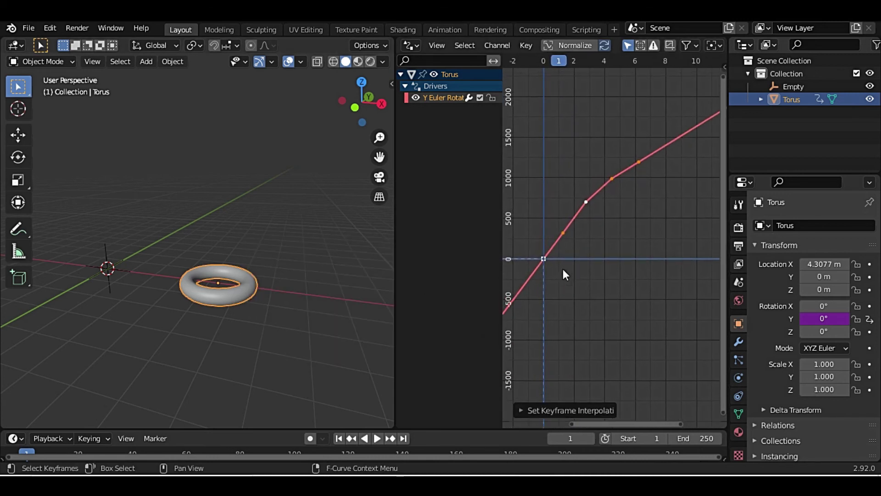
Lower the keyframe near frame 3 to about 150 and the one near frame 6.
left_click(587, 204)
key("g")
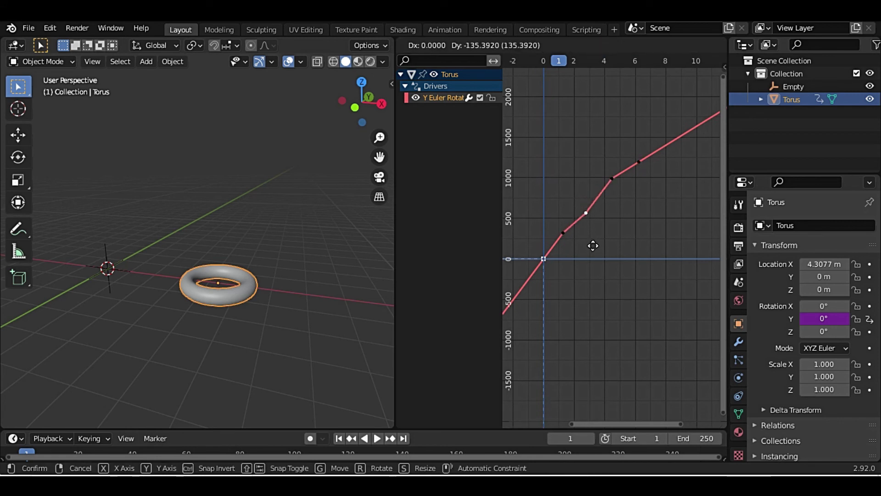
left_click(602, 273)
left_click(639, 163)
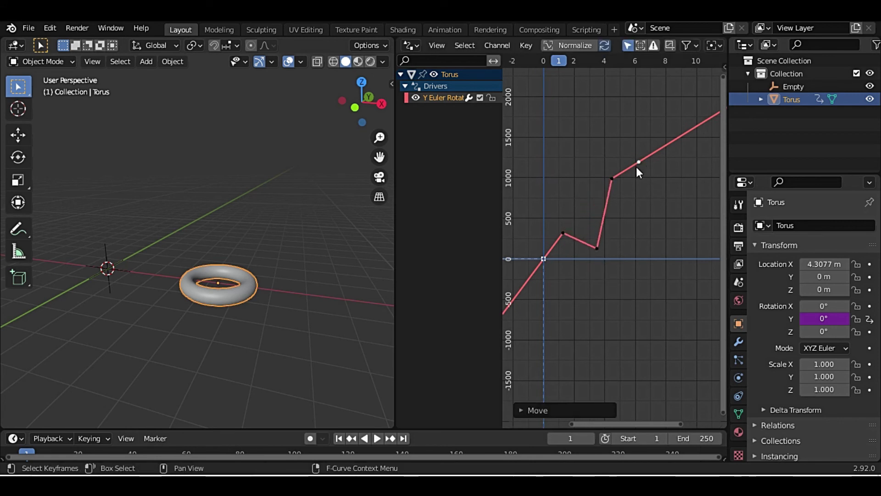
key("g")
left_click(641, 231)
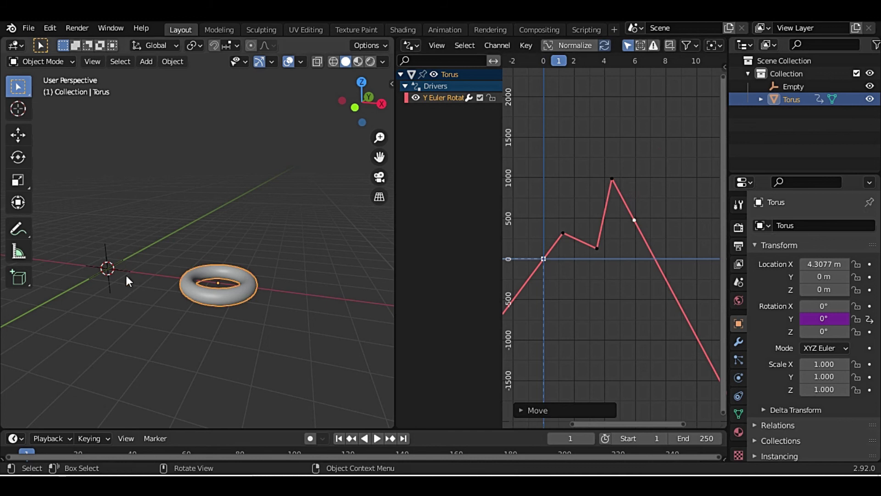
Retest the zigzag curve by sliding the Empty along Y, cancelling, and reselecting the Torus.
left_click(111, 271)
key("g")
key("y")
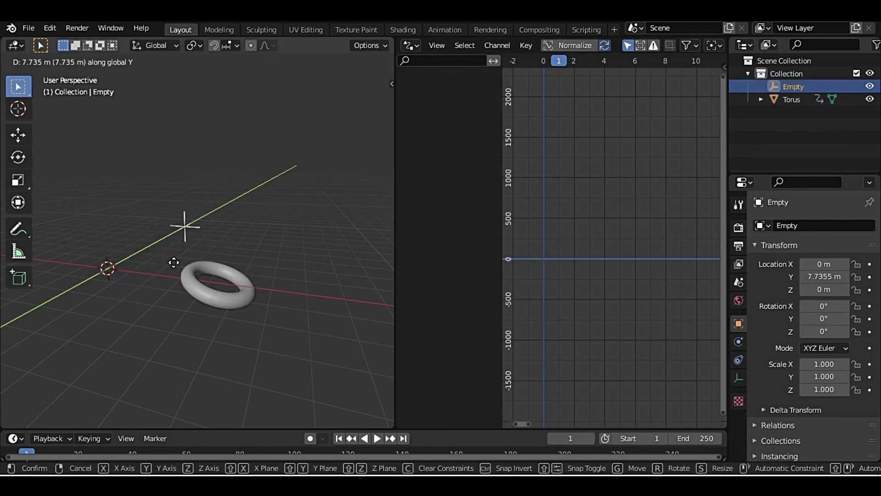
key("Escape")
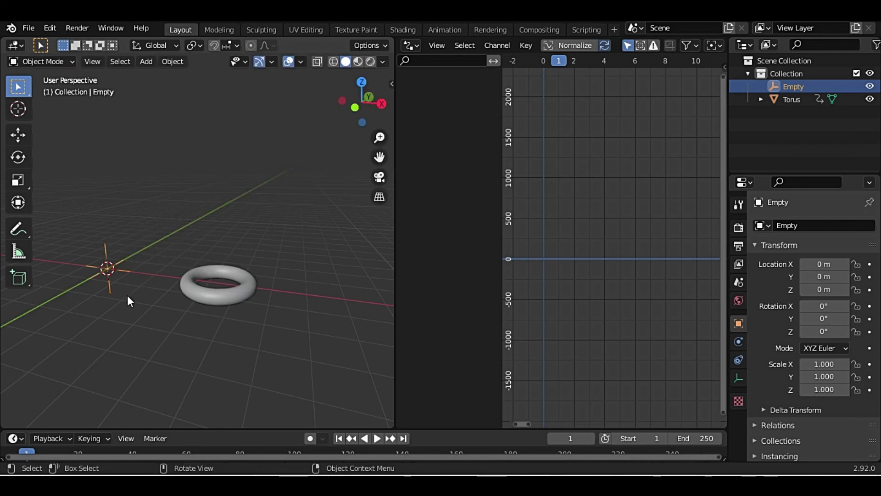
left_click(230, 293)
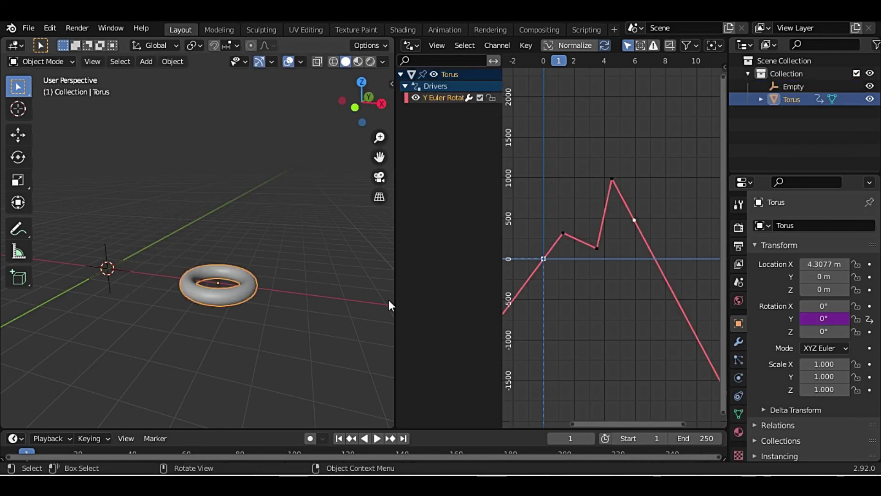
Switch the driver keyframes to Bezier and test it by sliding the Empty along Y.
right_click(578, 253)
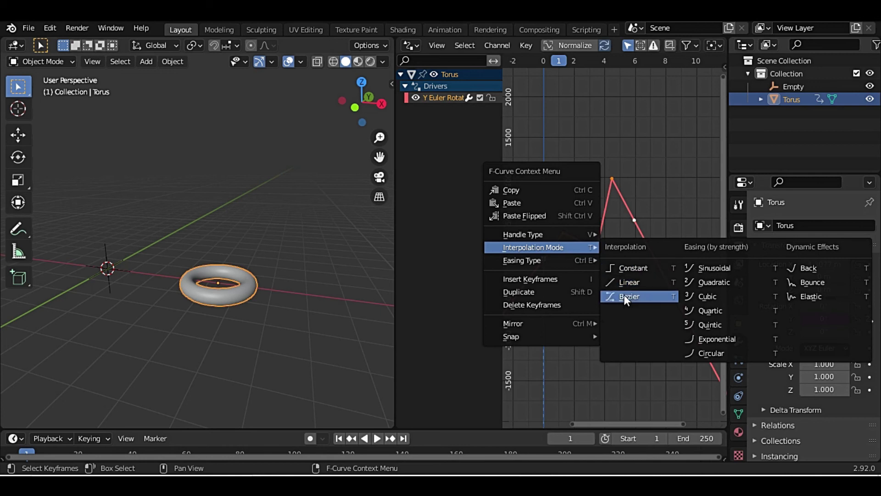
left_click(625, 301)
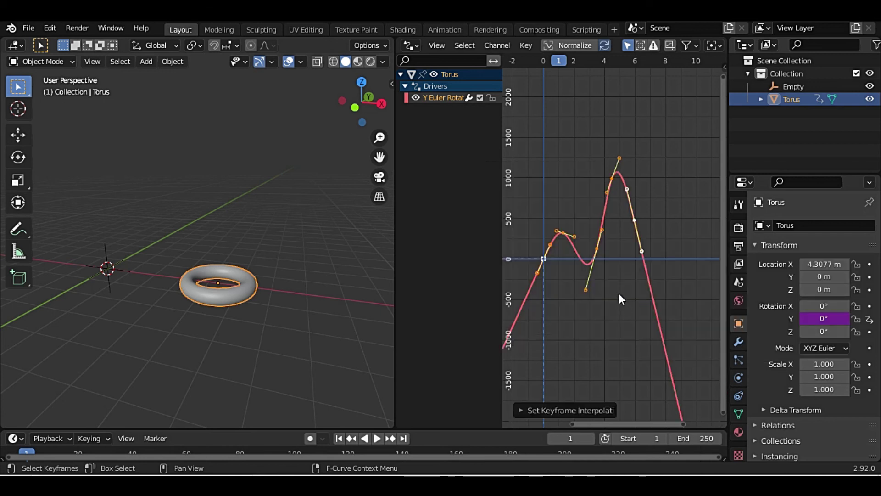
left_click(101, 277)
key("g")
key("y")
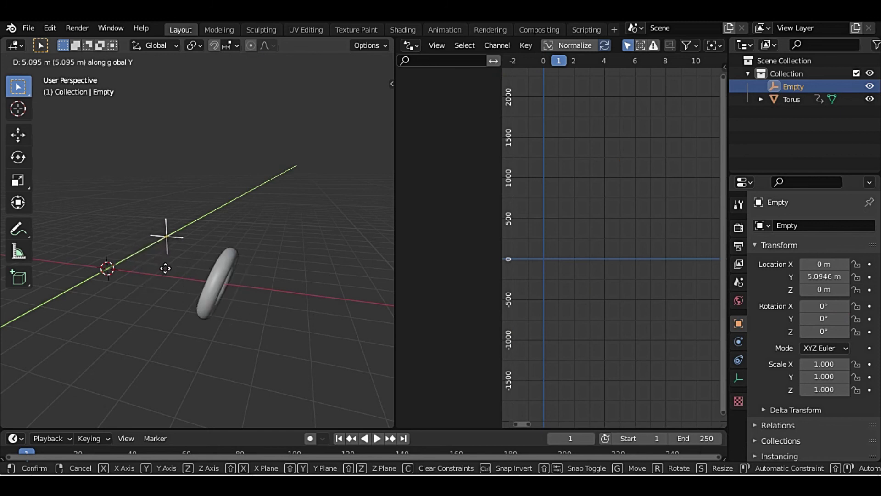
key("Escape")
left_click(219, 288)
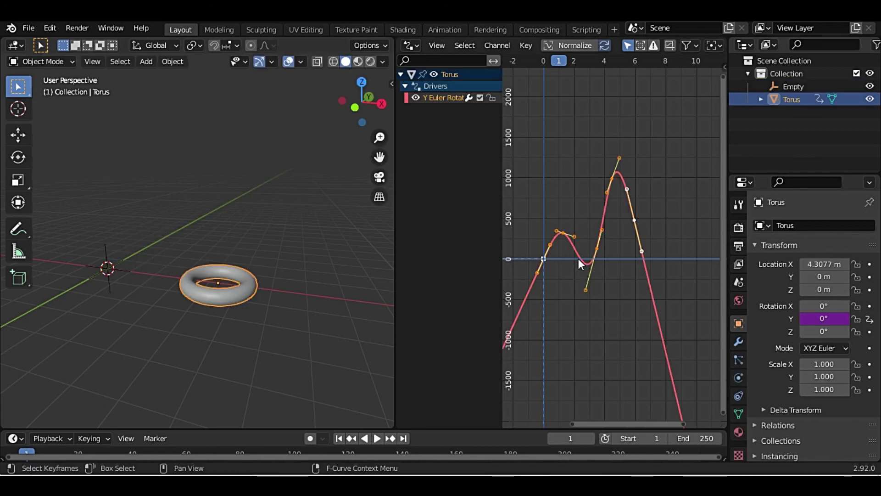
Try Sinusoidal, then Quadratic interpolation on the driver curve.
right_click(578, 258)
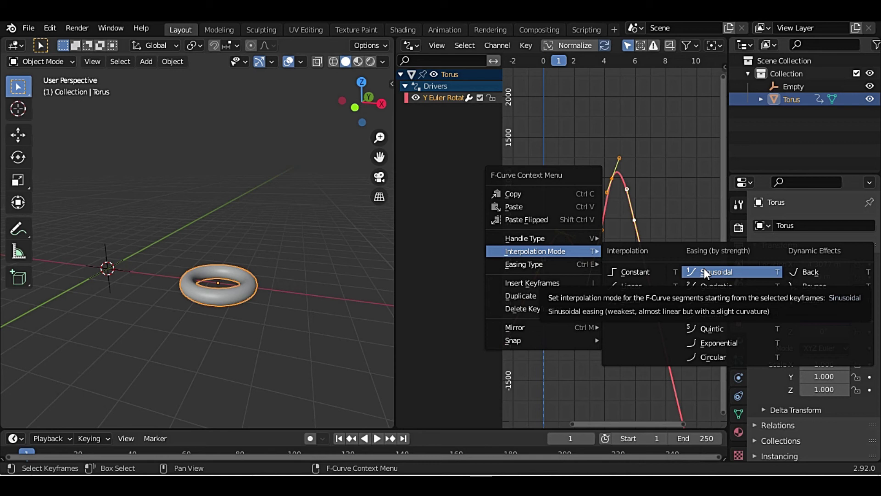
left_click(704, 271)
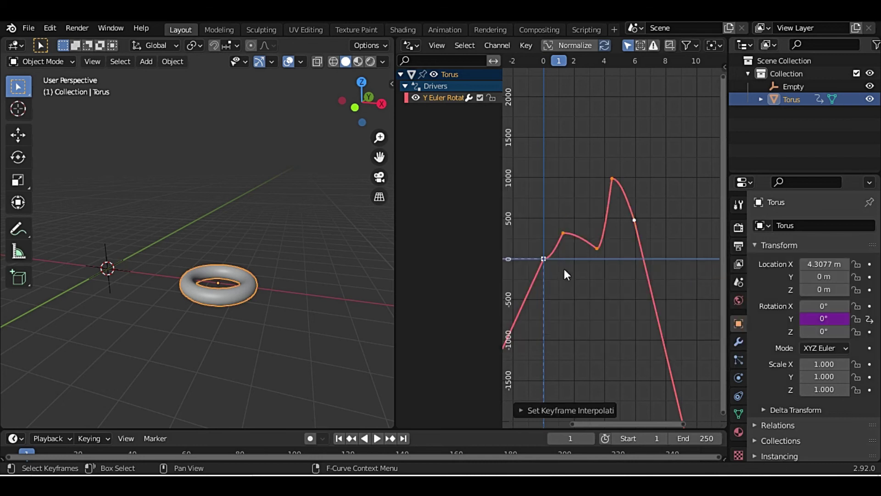
scroll(567, 274, "up", 2)
scroll(571, 266, "down", 1)
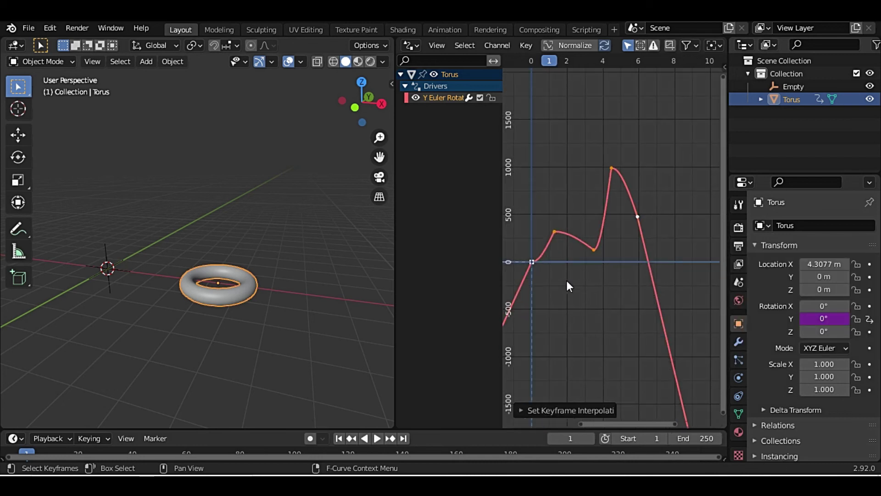
mouse_move(578, 279)
middle_mouse_down()
mouse_move(626, 293)
mouse_move(628, 307)
middle_mouse_up()
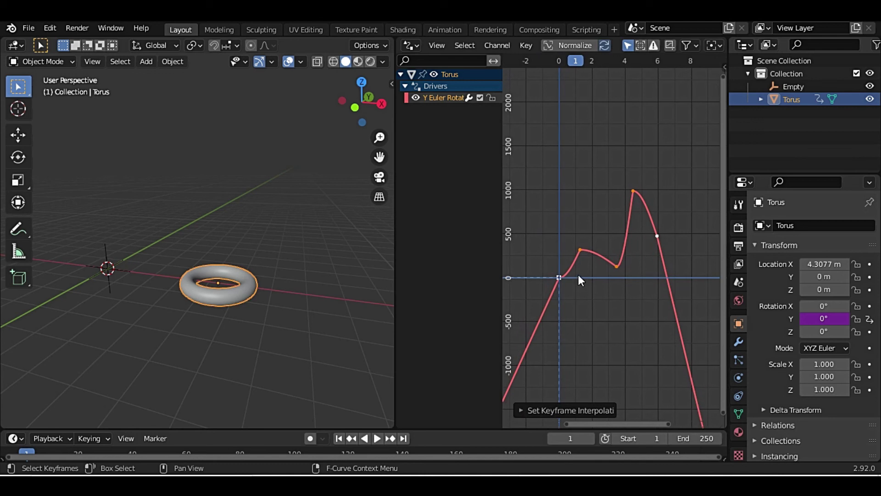
right_click(573, 260)
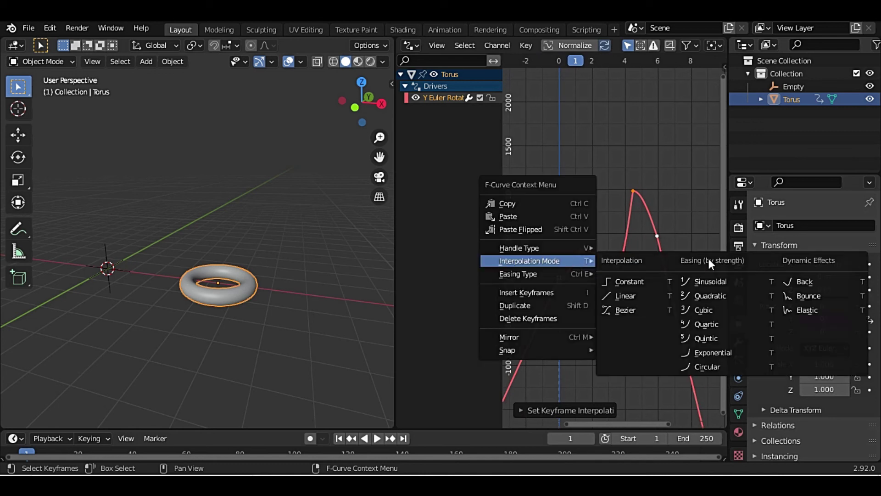
left_click(719, 299)
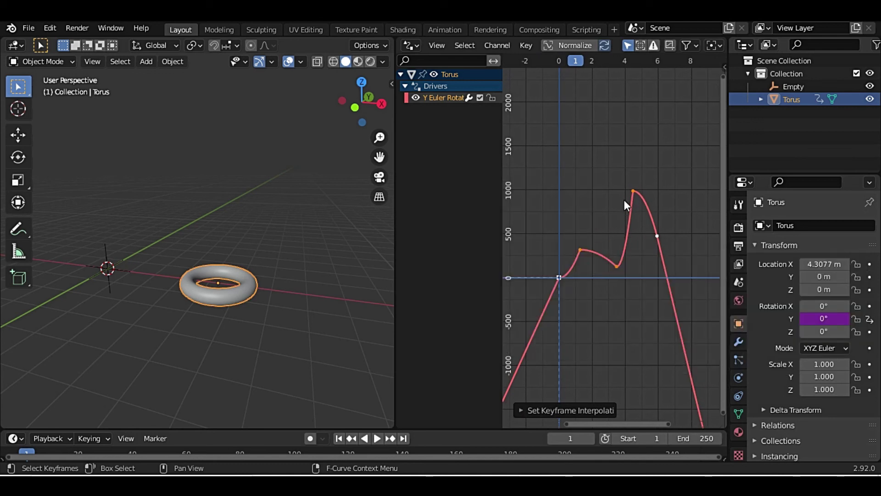
Try Cubic, Quintic, then Circular interpolation on the curve.
right_click(619, 257)
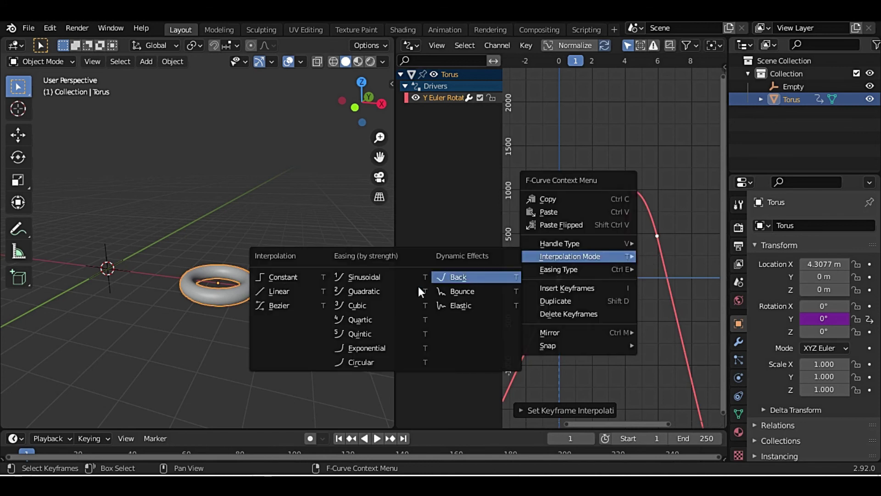
left_click(385, 309)
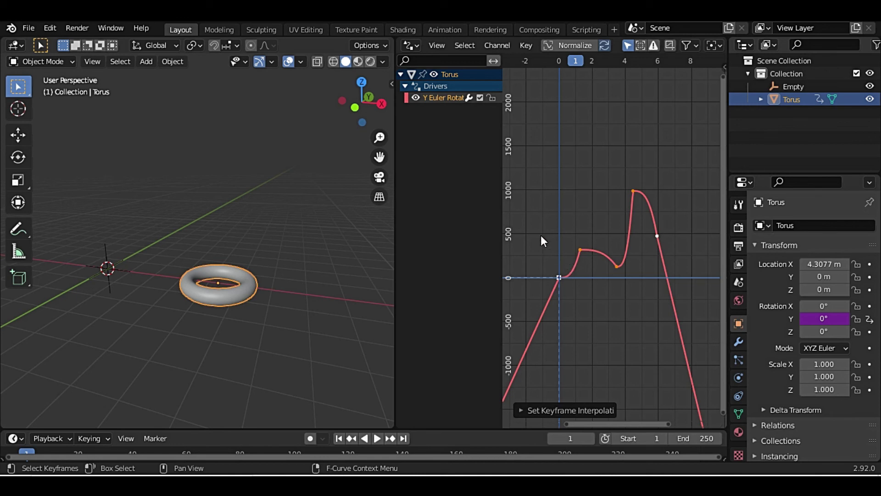
right_click(610, 252)
left_click(386, 328)
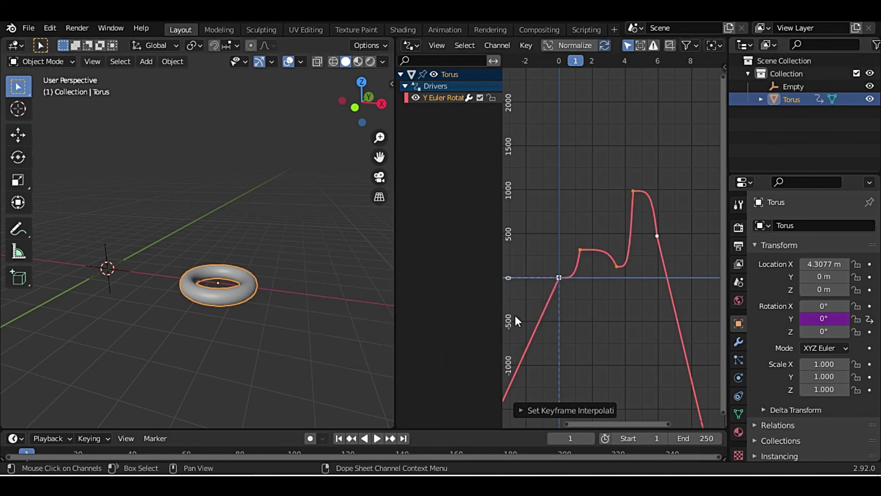
right_click(583, 252)
mouse_move(539, 241)
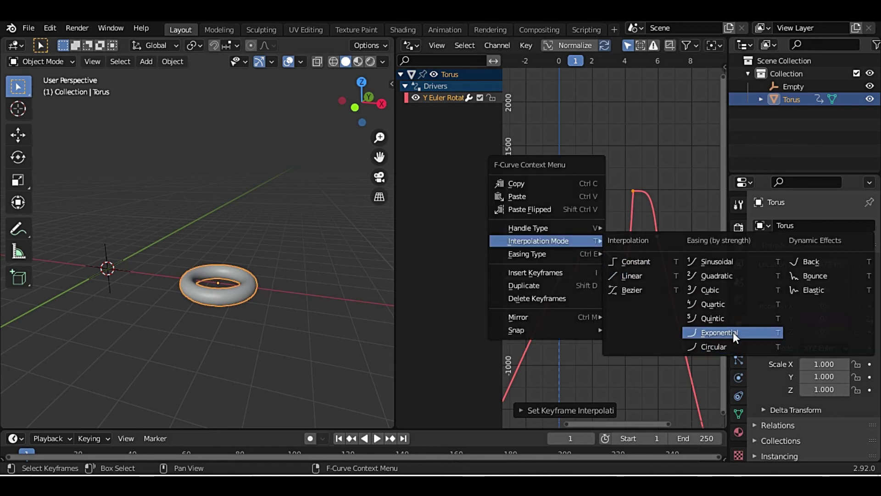
left_click(720, 346)
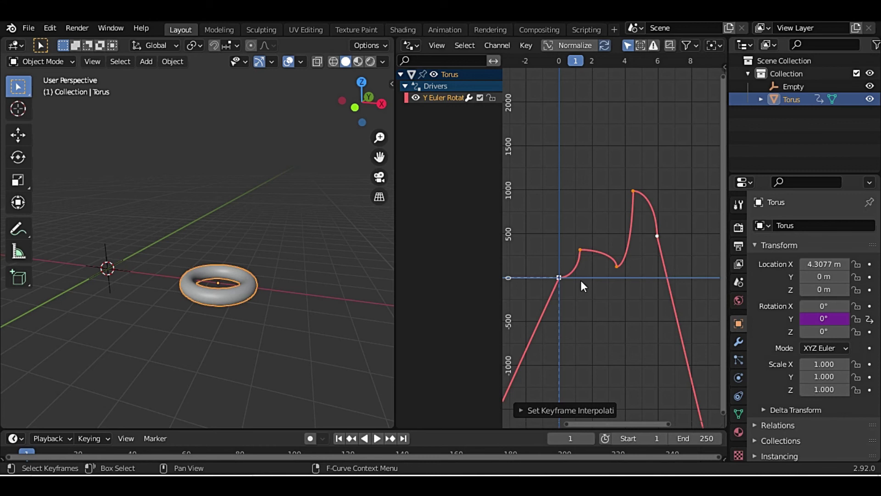
Apply Back, then Bounce interpolation, and bring the bouncing arcs into view.
right_click(590, 252)
mouse_move(544, 252)
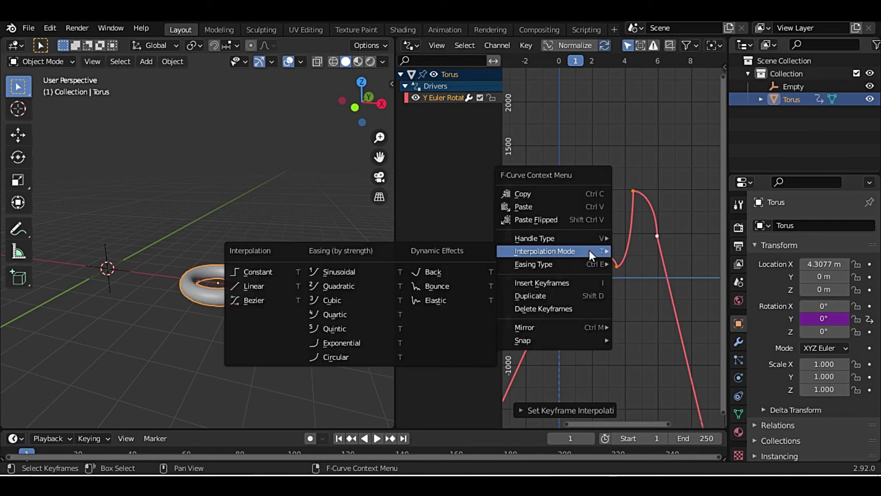
left_click(439, 271)
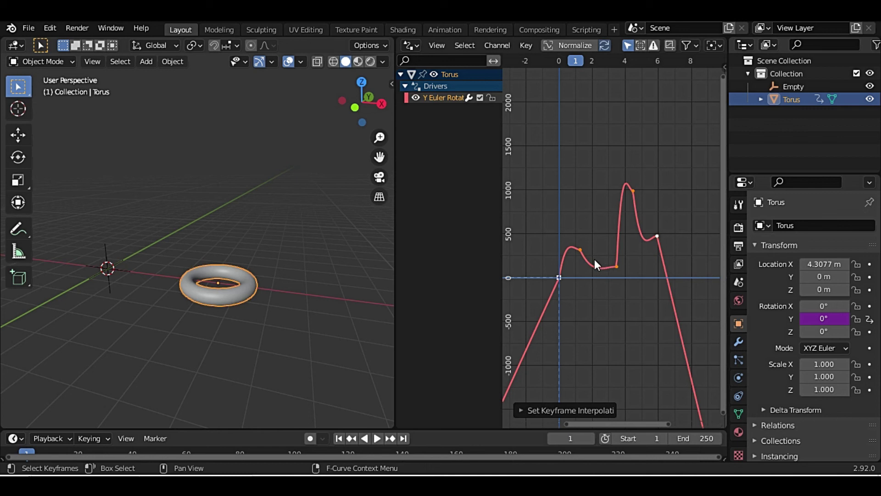
right_click(612, 262)
mouse_move(567, 262)
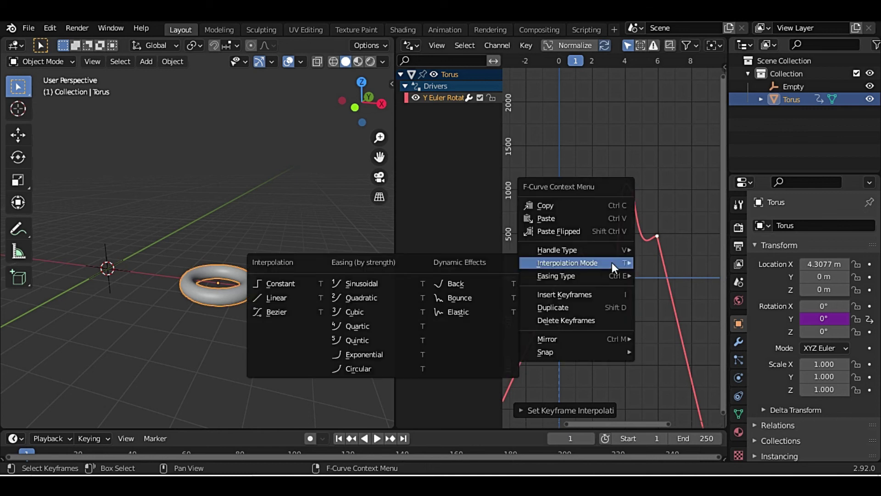
left_click(483, 299)
mouse_move(634, 252)
middle_mouse_down()
mouse_move(553, 278)
mouse_move(614, 279)
middle_mouse_up()
scroll(614, 280, "up", 2)
scroll(597, 230, "up", 2)
scroll(578, 202, "up", 2)
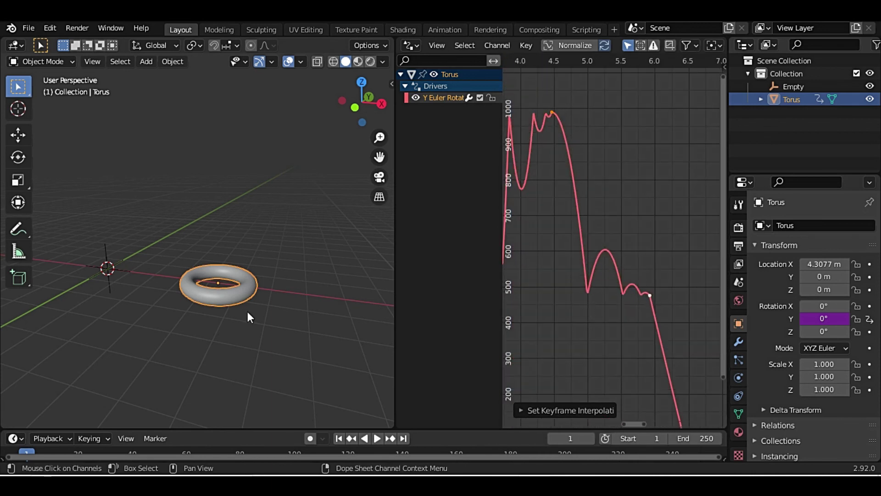
left_click(109, 269)
key("g")
key("y")
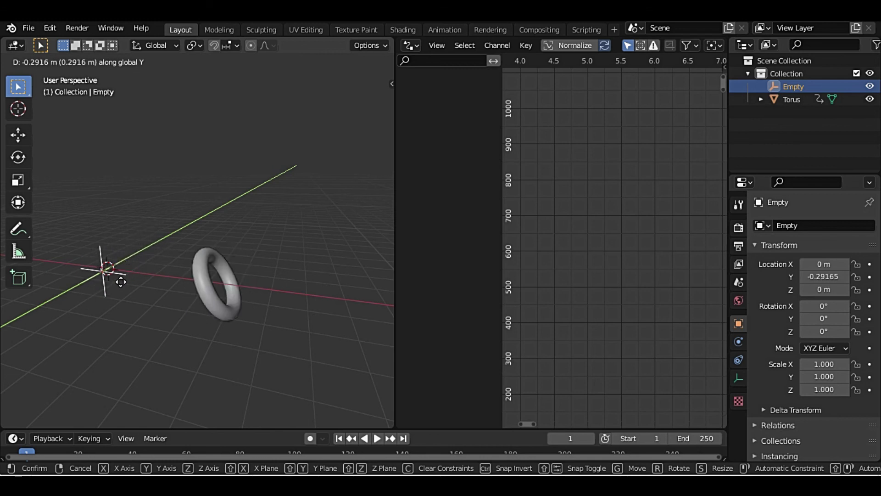
right_click(153, 269)
left_click(235, 288)
scroll(521, 295, "down", 2)
scroll(590, 258, "down", 1)
scroll(586, 282, "down", 1)
scroll(606, 252, "down", 1)
scroll(606, 255, "up", 1)
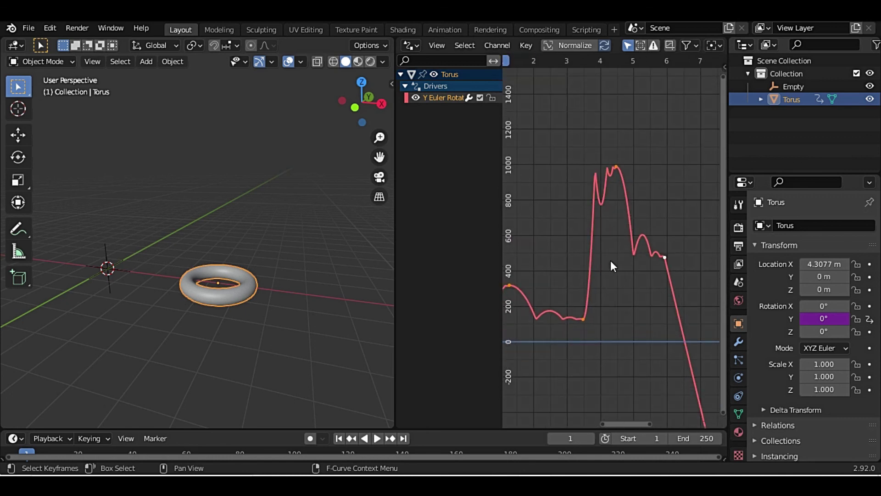
scroll(610, 261, "up", 1)
Set Automatic Easing and move the top keyframe right and lower.
right_click(631, 253)
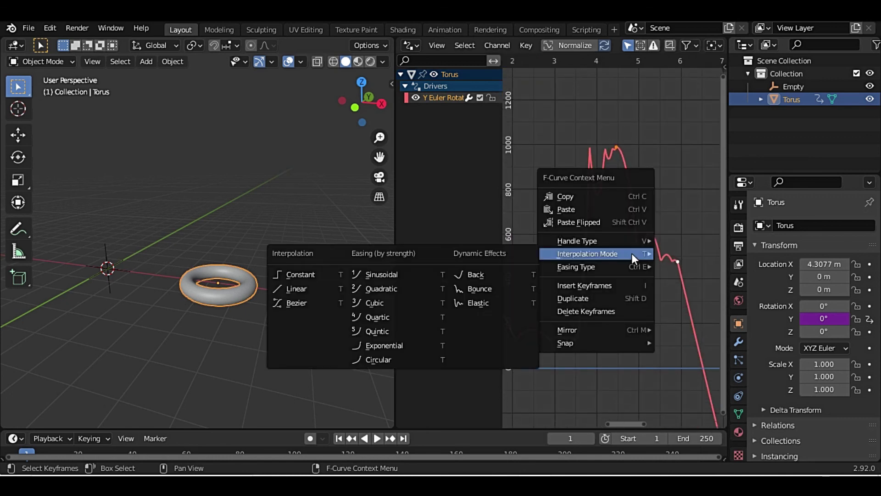
mouse_move(585, 266)
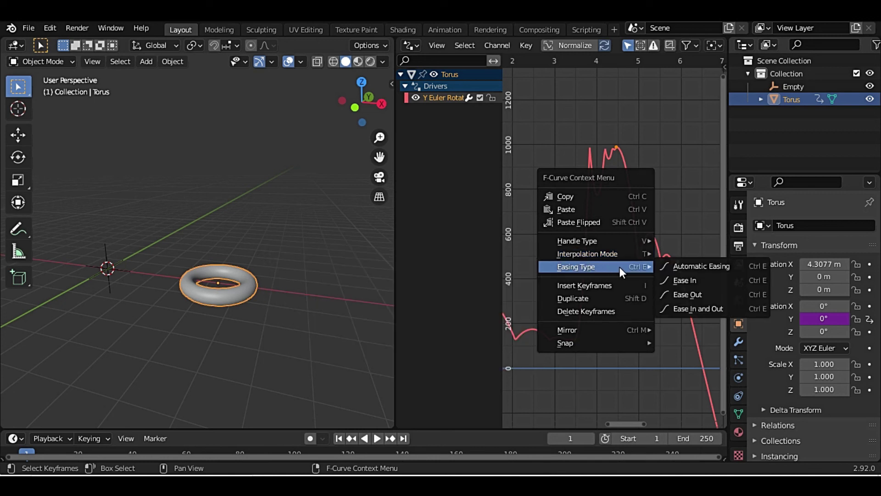
left_click(679, 265)
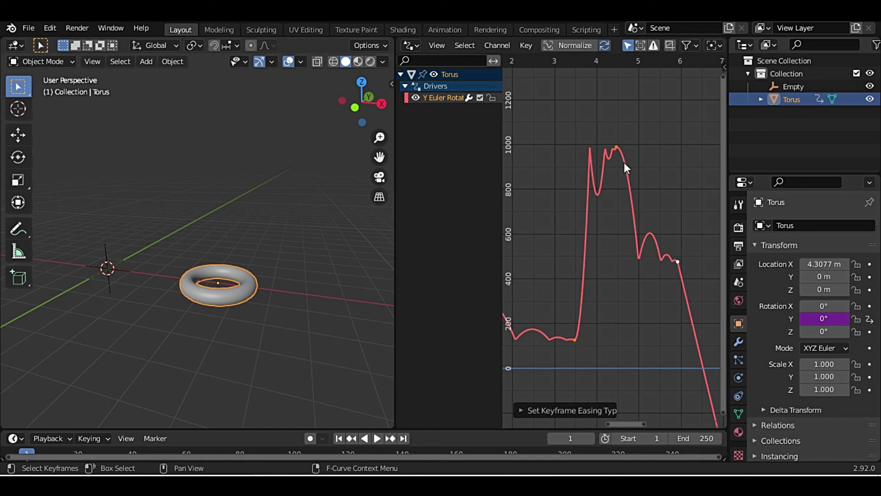
left_click(616, 146)
key("g")
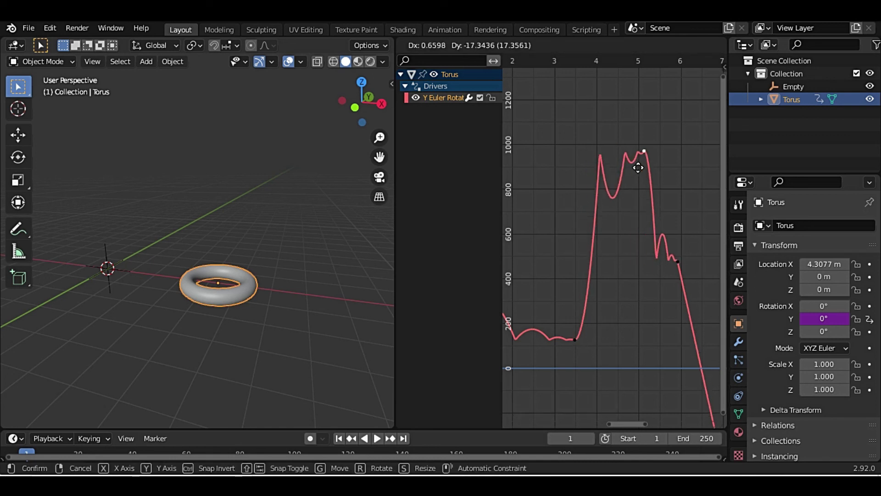
left_click(653, 181)
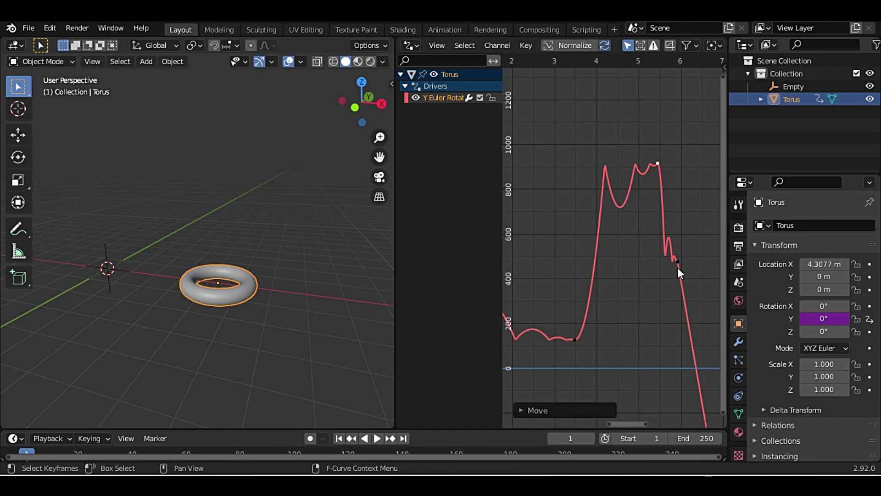
Shift the top keyframe further right and down, then maximize the Graph Editor.
key("g")
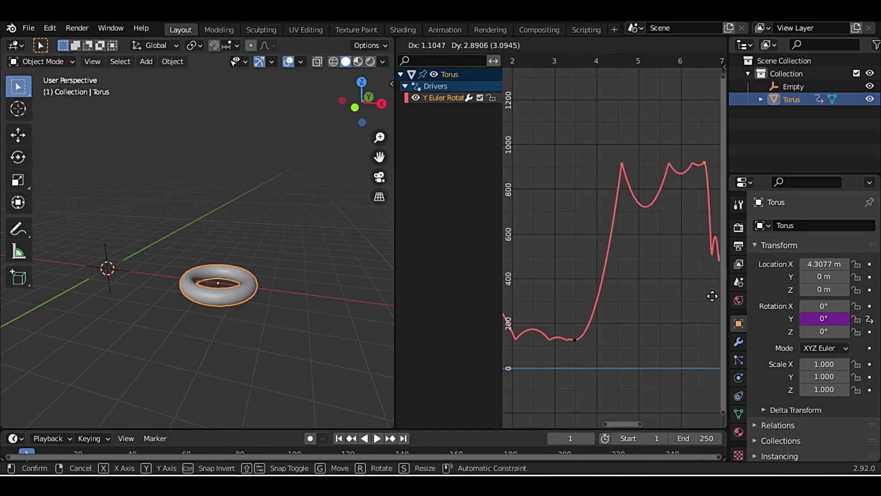
left_click(704, 304)
scroll(629, 295, "down", 1)
scroll(632, 261, "down", 2)
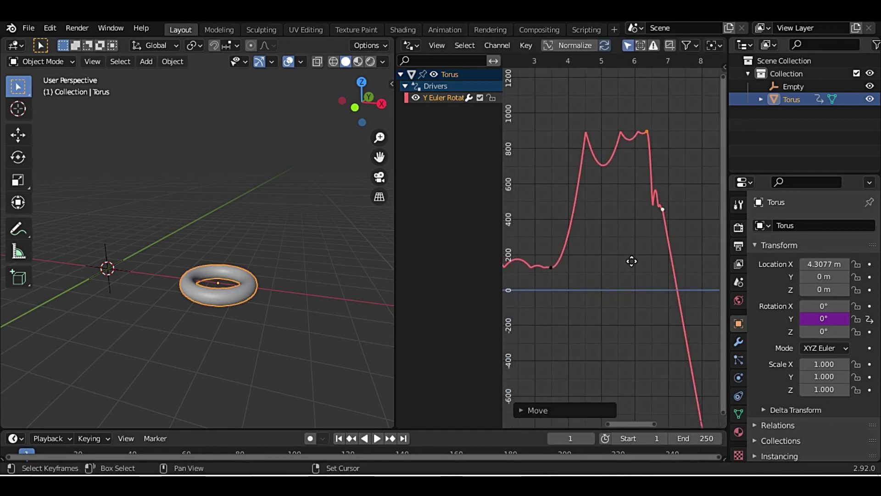
key("ctrl+space")
Select the keyframes at 3.5 and 6.4 and try Ease In and another easing.
middle_click_drag(508, 279, 590, 329)
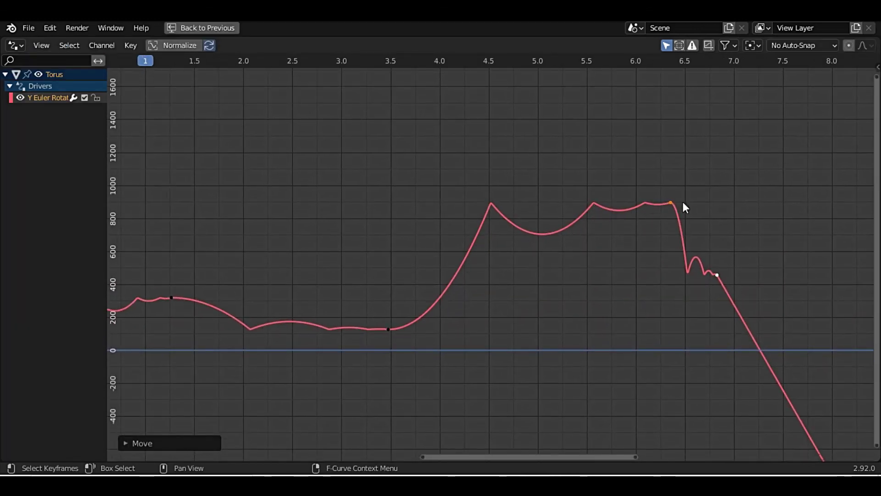
left_click(389, 329)
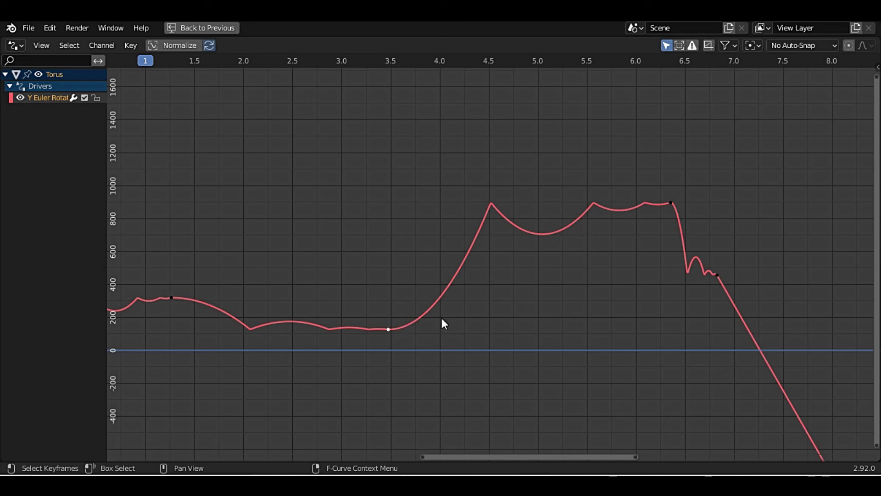
left_click(671, 202, "shift")
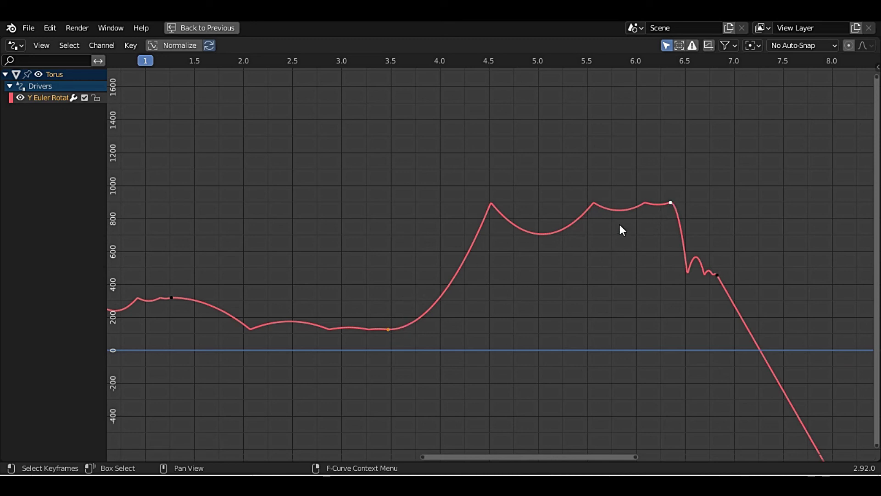
right_click(525, 221)
mouse_move(468, 219)
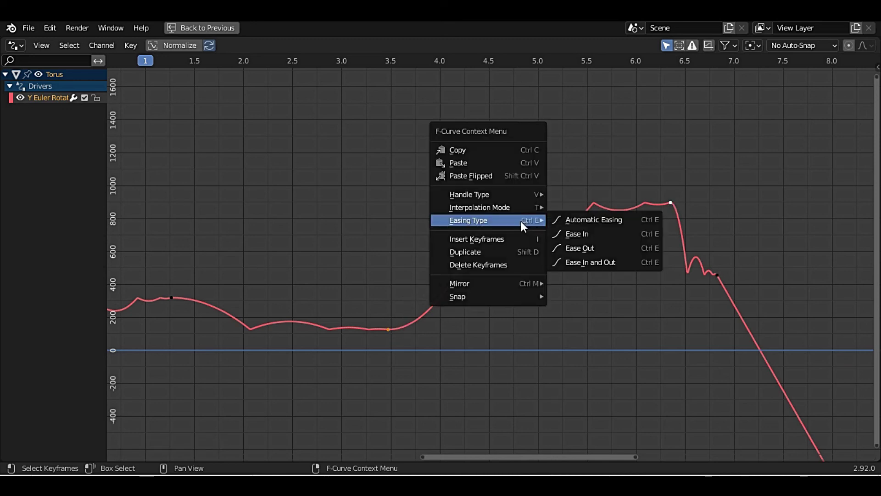
left_click(591, 234)
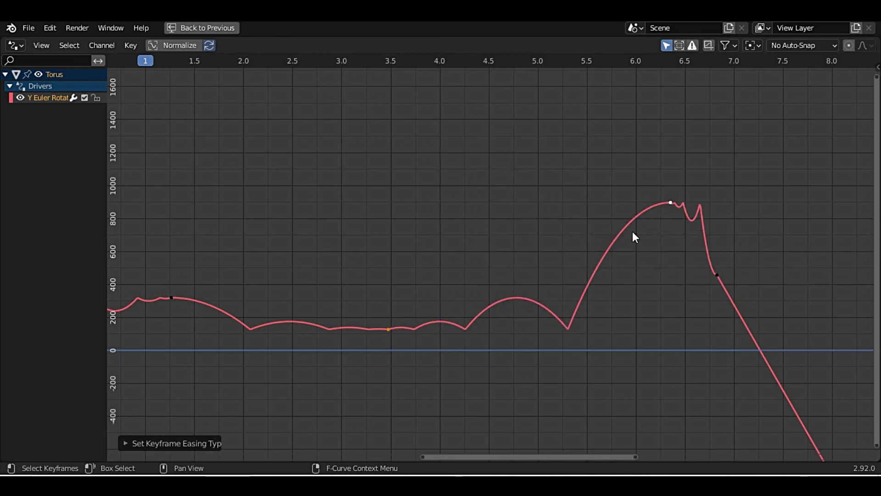
right_click(581, 292)
mouse_move(524, 294)
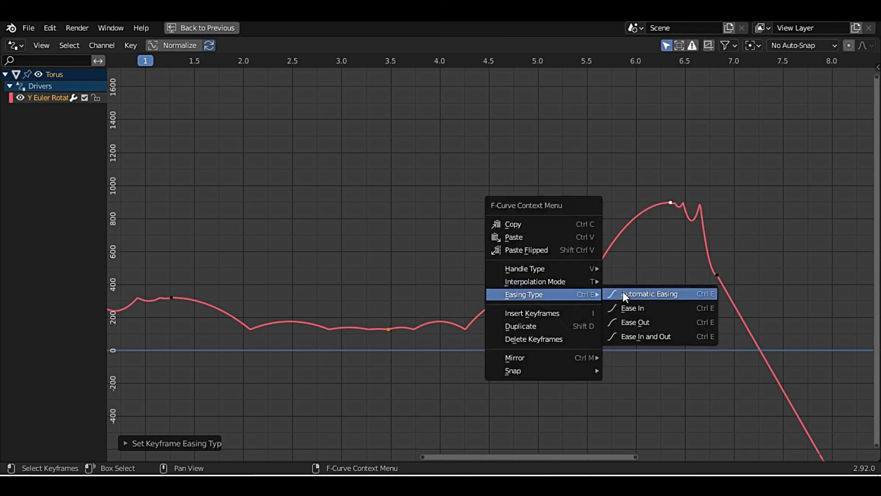
left_click(634, 322)
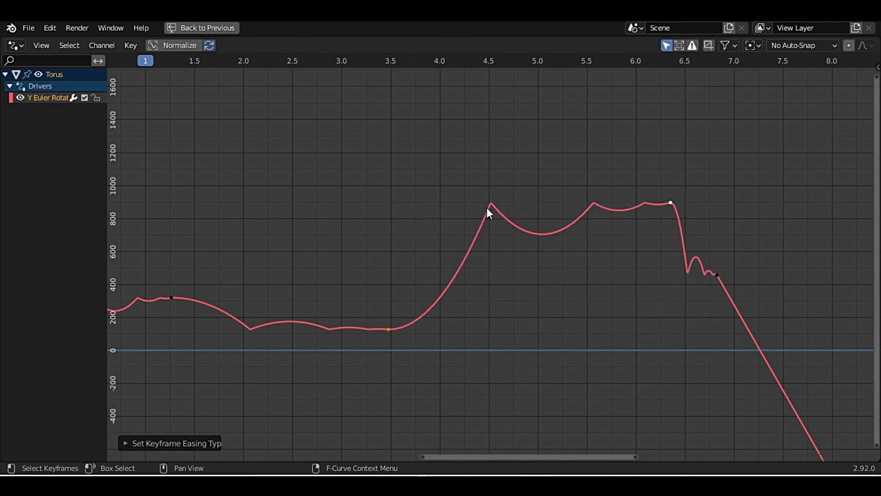
Try Ease In and Out, then settle on Quadratic interpolation with Ease Out.
right_click(540, 231)
mouse_move(485, 229)
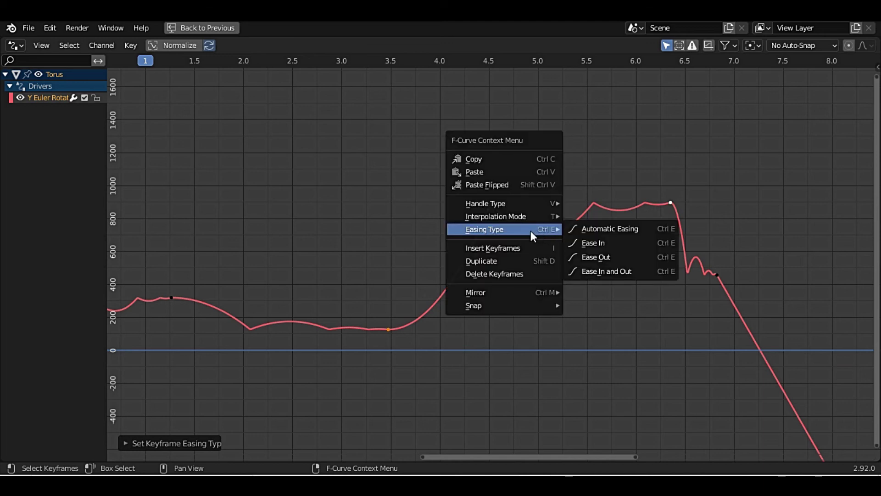
left_click(604, 271)
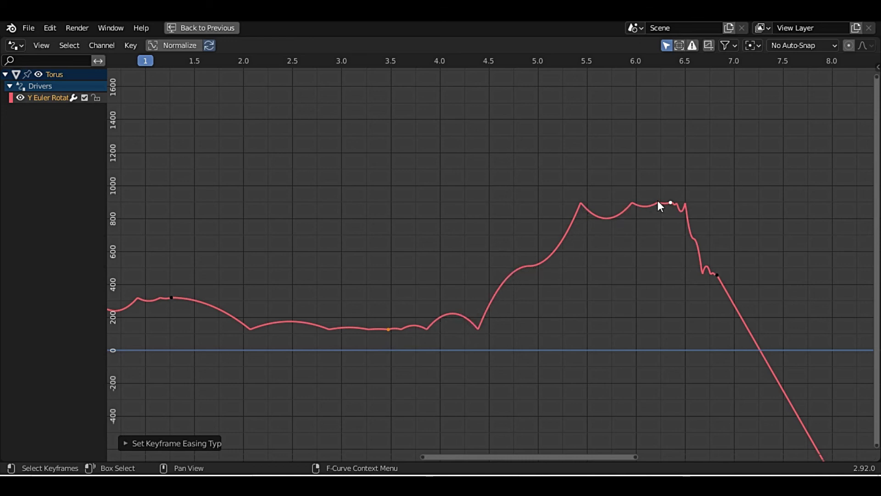
right_click(620, 212)
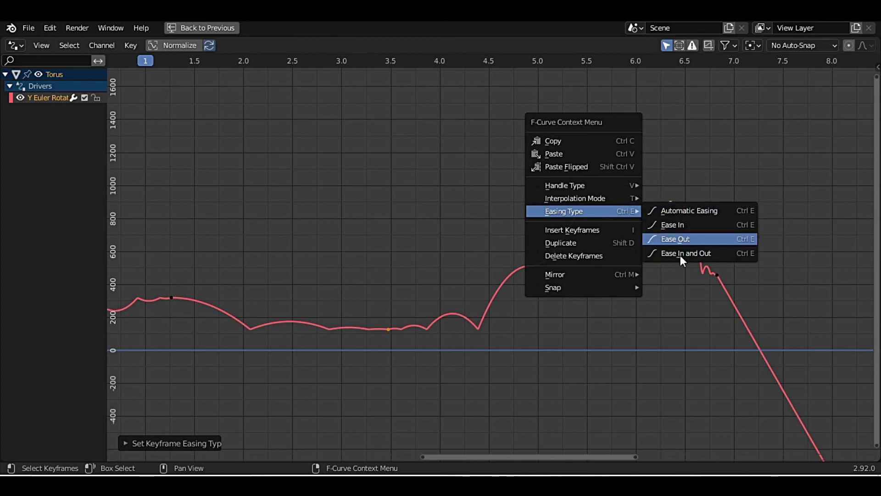
mouse_move(575, 198)
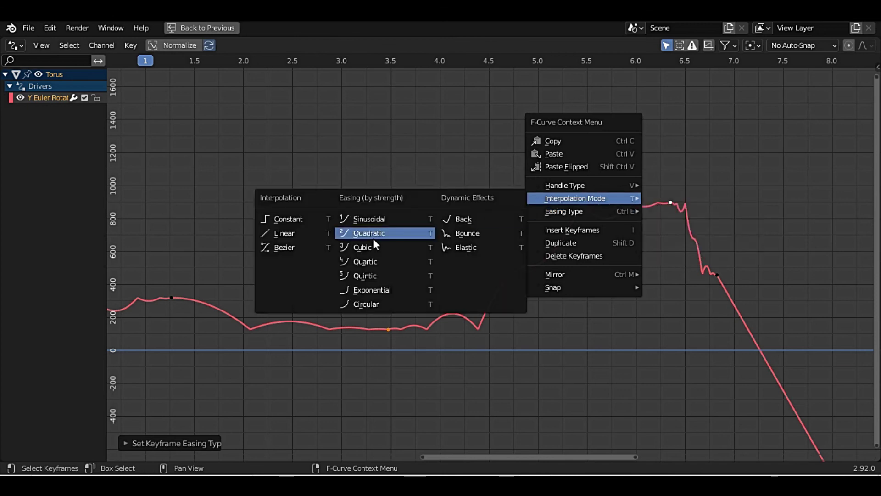
left_click(371, 248)
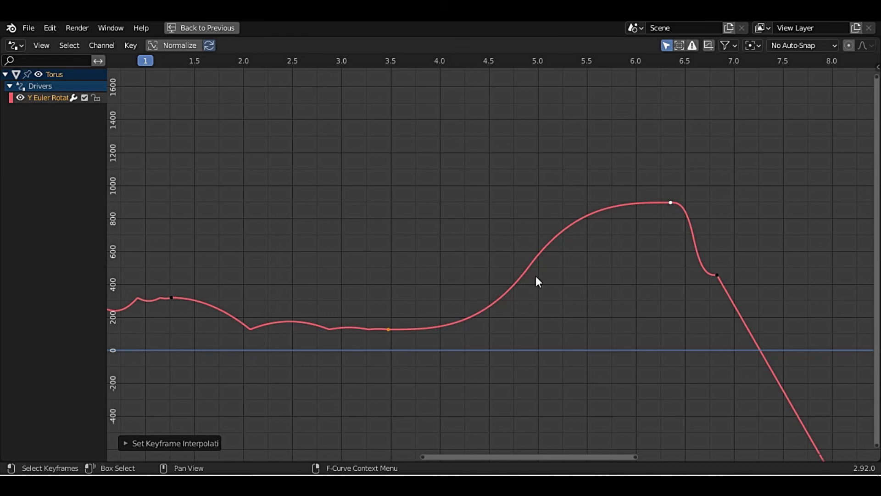
right_click(542, 261)
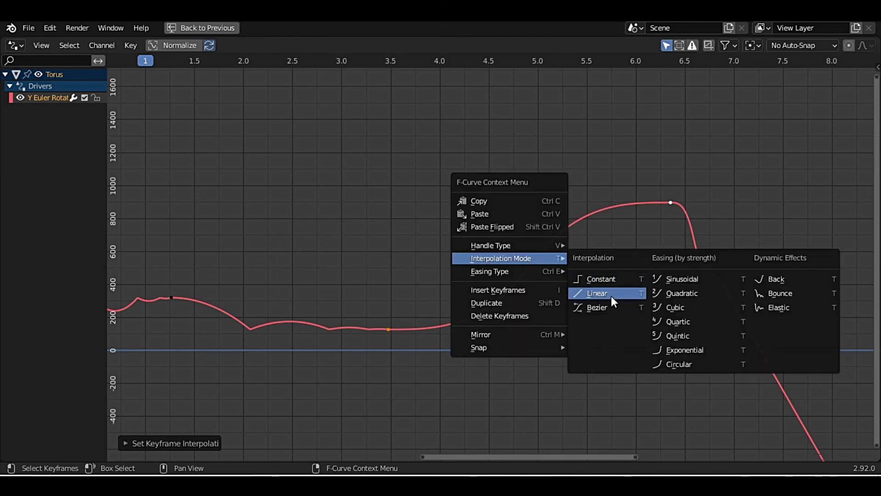
mouse_move(489, 272)
left_click(610, 299)
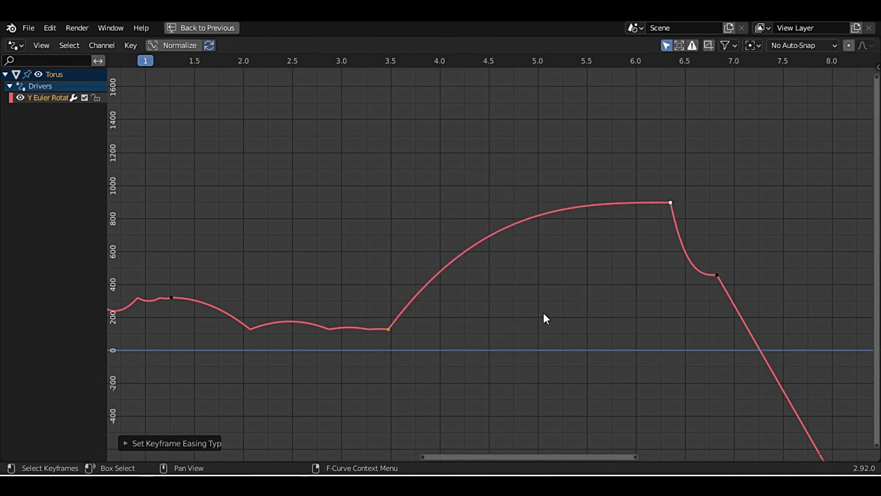
Duplicate the frame 3.5 keyframe and place the copy near frame 4.9 at about 670°.
right_click(404, 316)
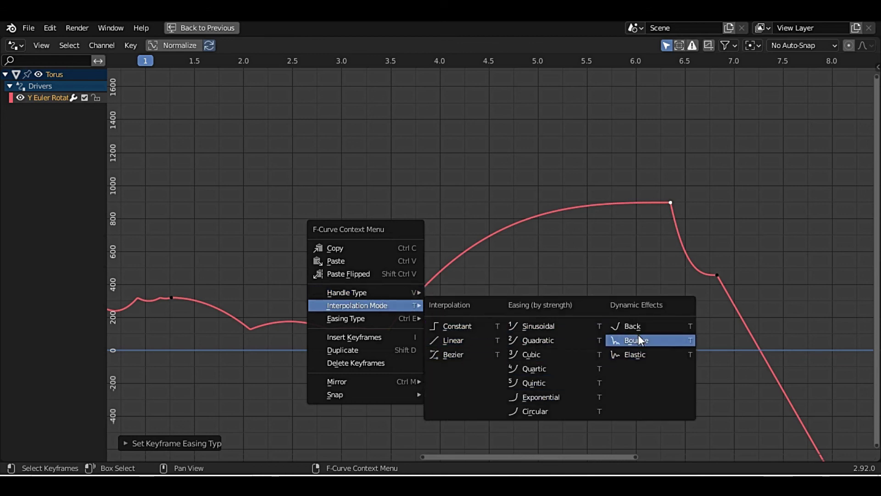
mouse_move(346, 318)
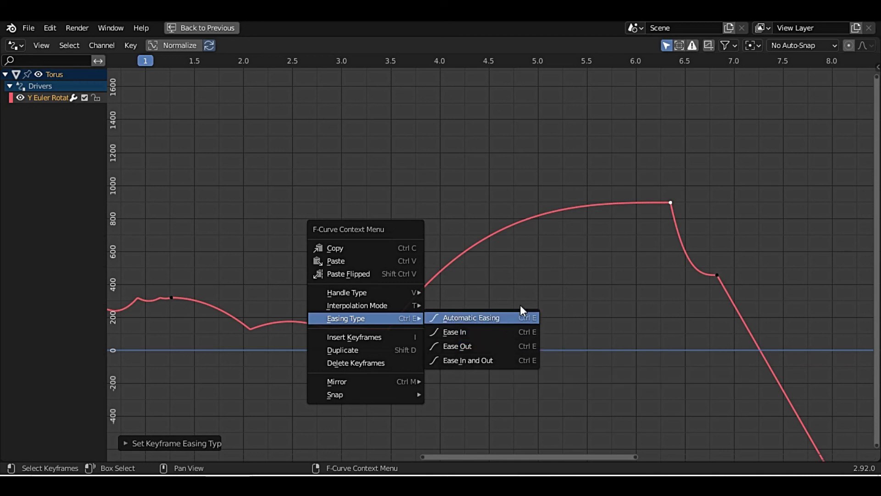
left_click(388, 330)
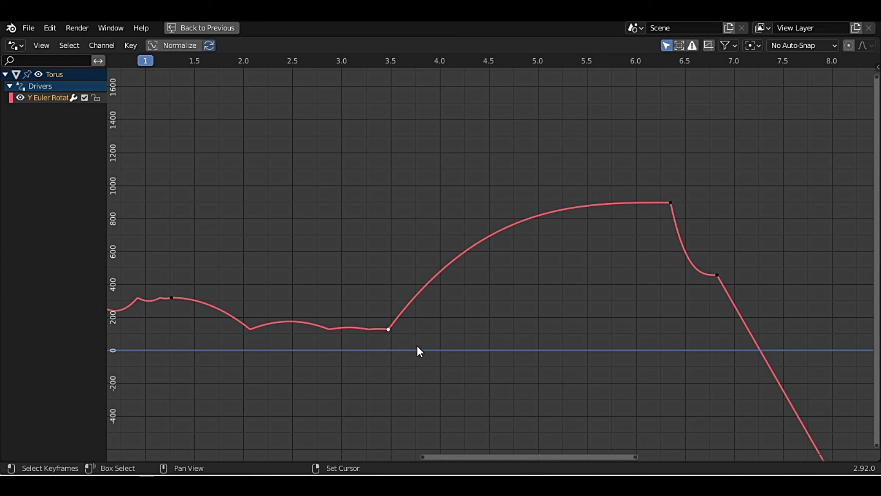
key("shift+d")
left_click(552, 247)
scroll(513, 288, "down", 2)
scroll(622, 299, "down", 2)
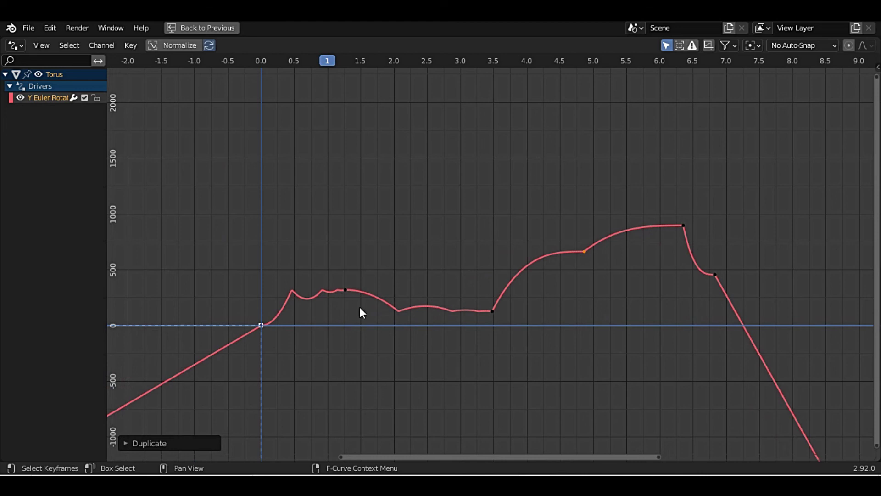
left_click(348, 291)
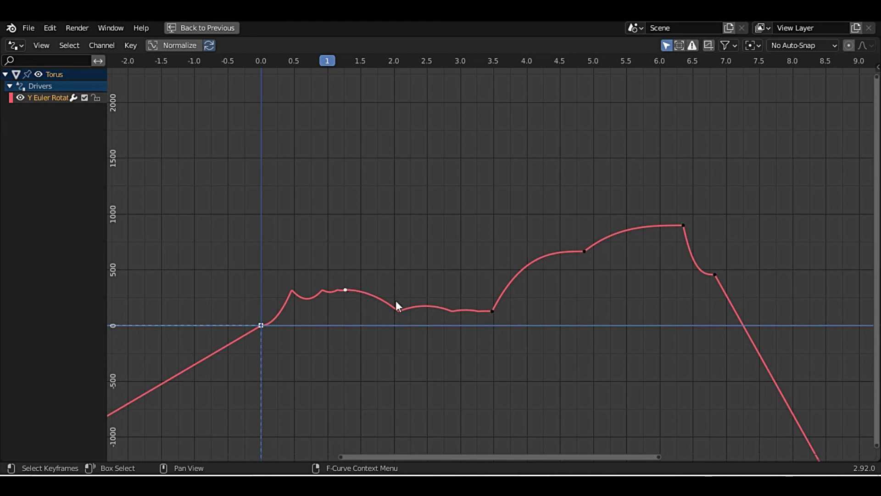